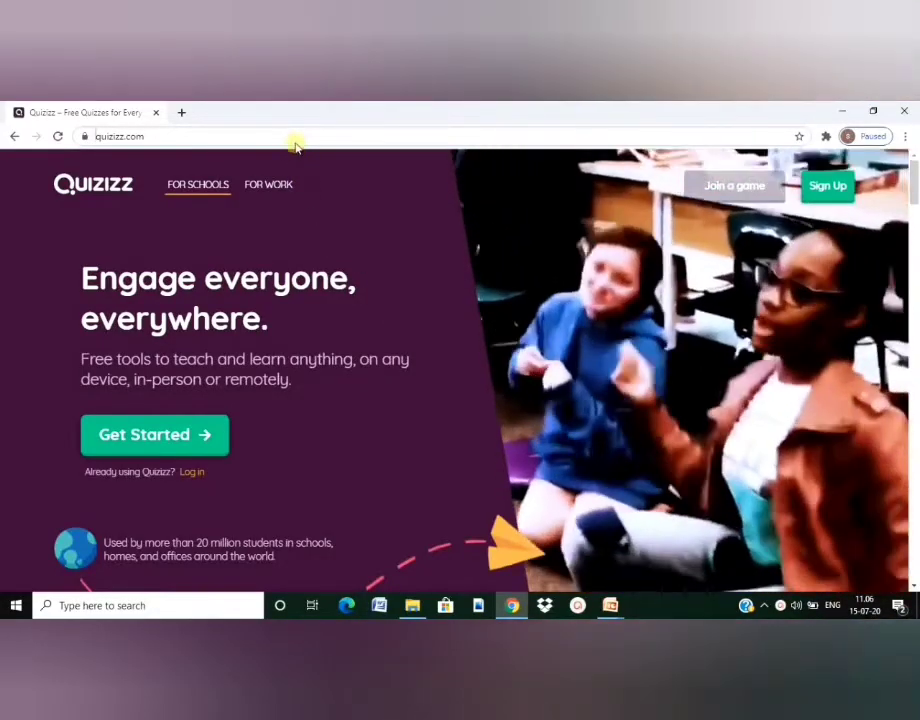
# Reload quizizz.com from the address bar and sign in as the teacher.
pyautogui.click(294, 141)
pyautogui.moveTo(176, 137); pyautogui.dragTo(82, 135)
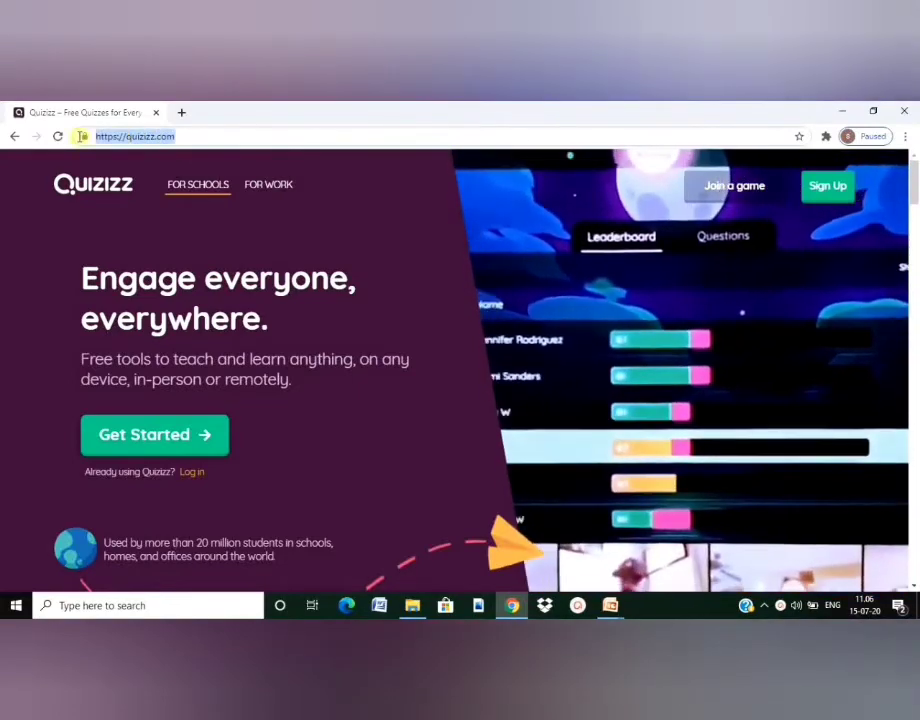
pyautogui.click(37, 212)
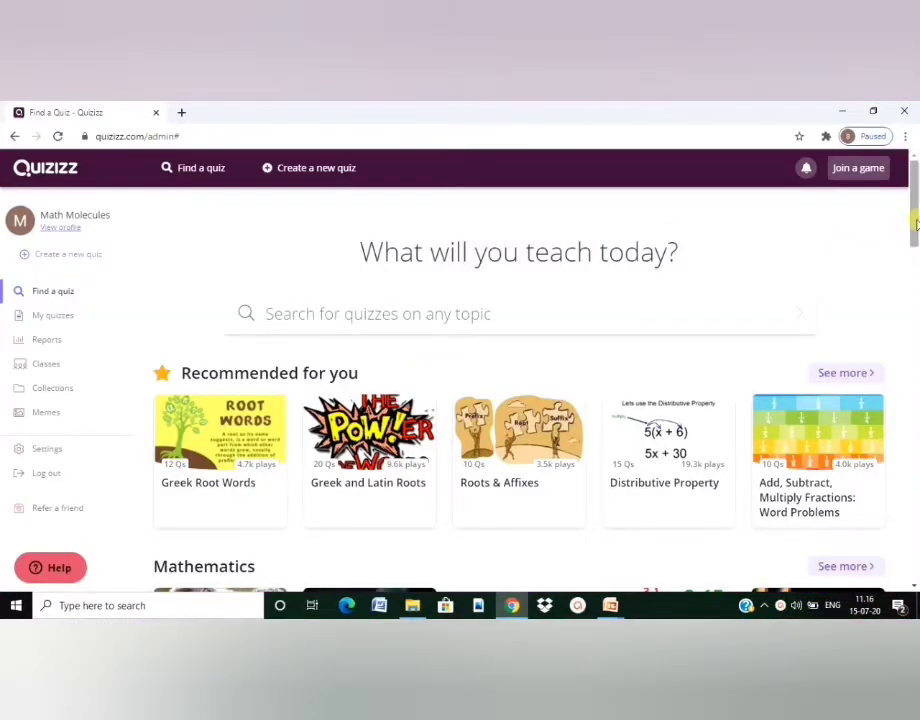
# Scroll to the Mathematics row and open the 'Multiply Fractions and Whole Numbers' quiz.
pyautogui.moveTo(915, 225); pyautogui.dragTo(914, 260)
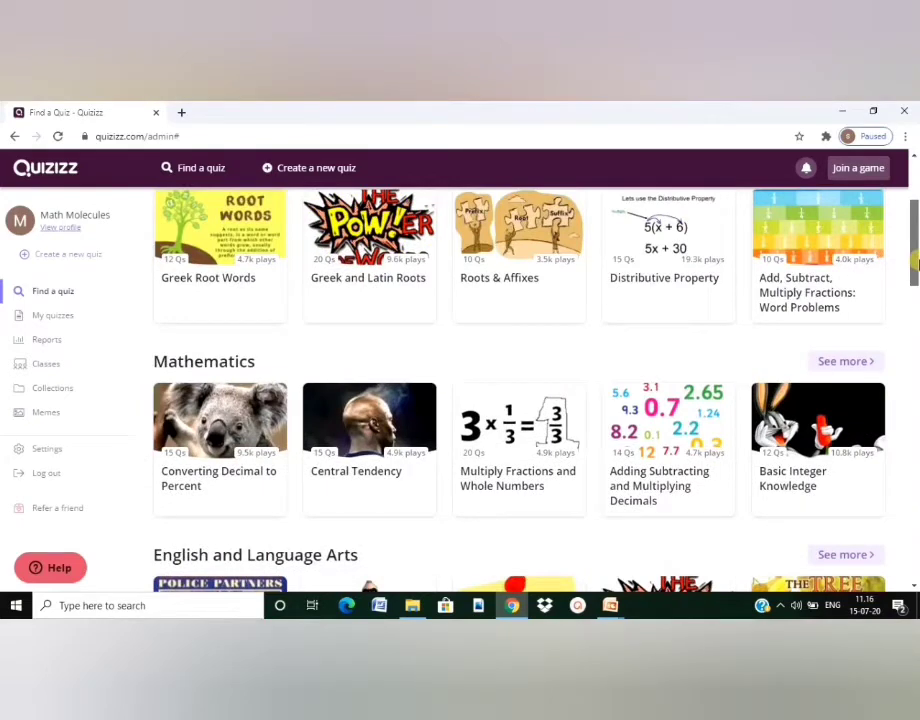
pyautogui.click(531, 448)
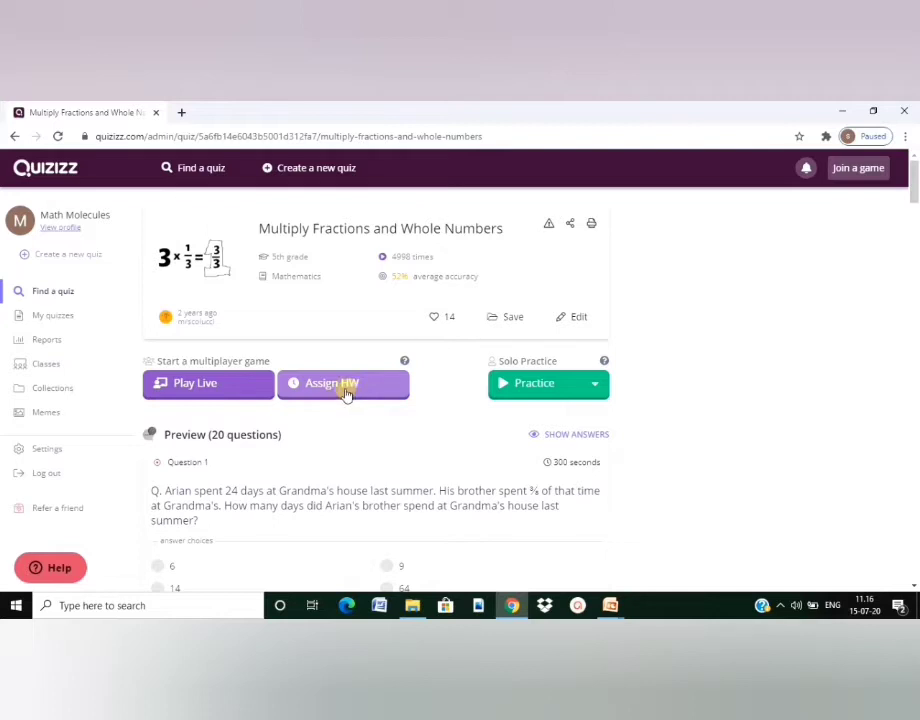
# Start a new quiz named 'Quiz trial' with Mathematics as its subject.
pyautogui.click(325, 172)
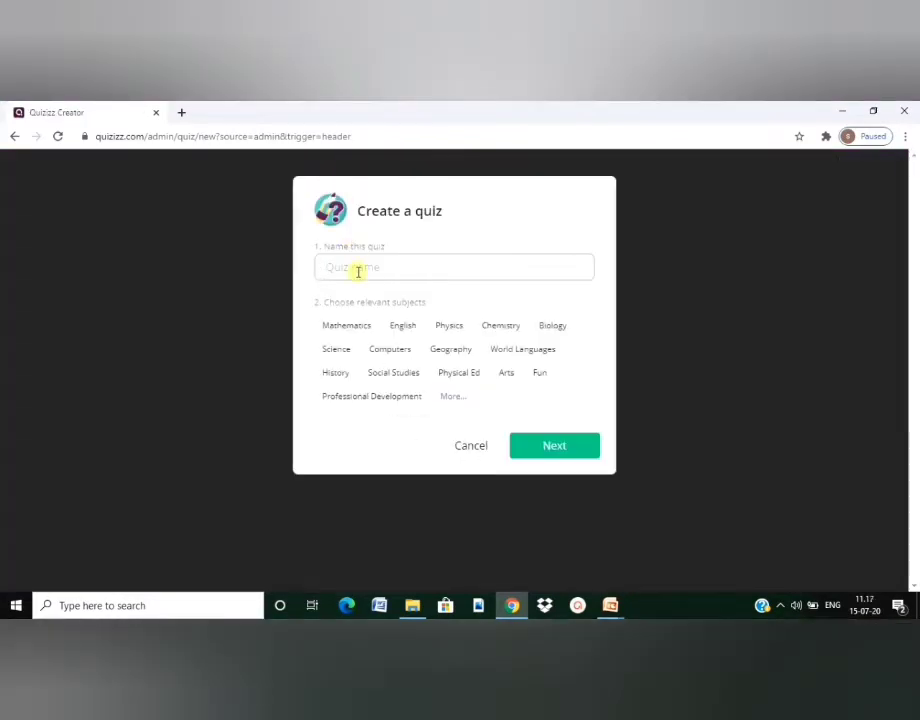
pyautogui.write('Quiz trial')
pyautogui.click(350, 327)
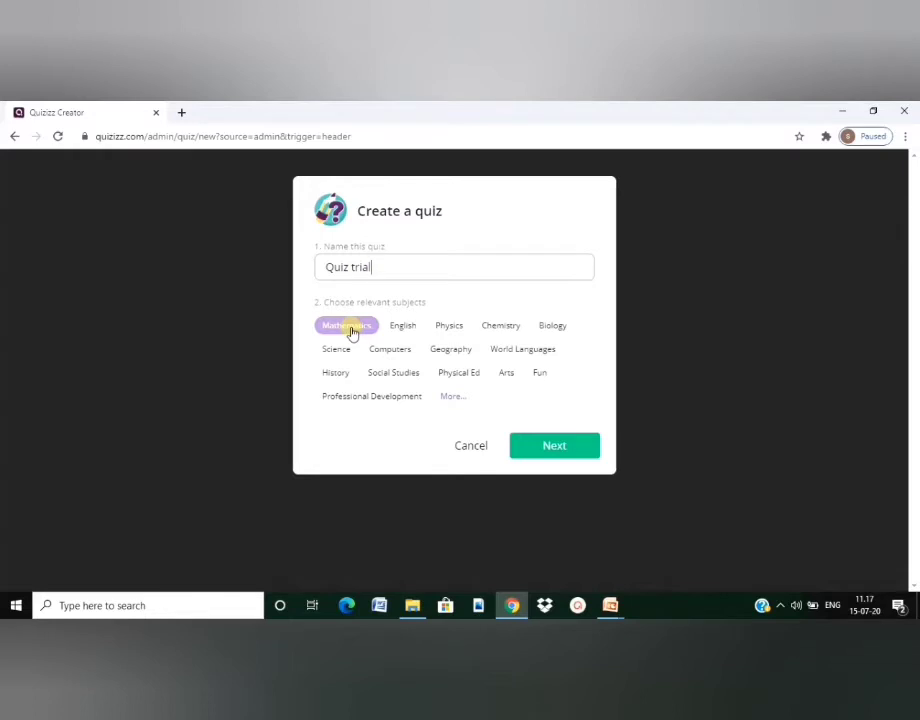
pyautogui.click(351, 330)
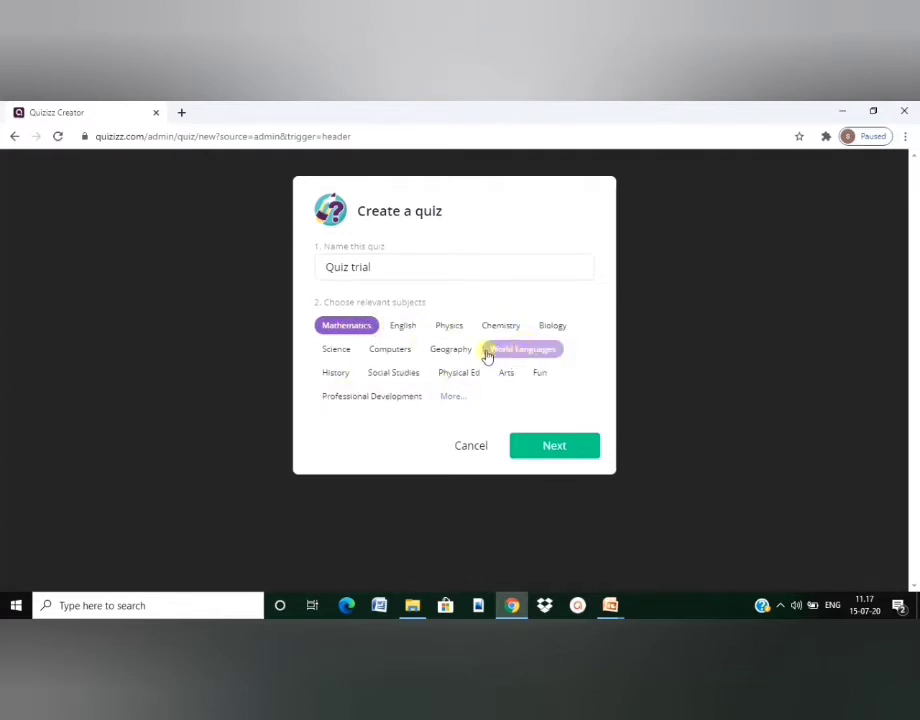
# Continue from the quiz setup into the Quiz trial editor.
pyautogui.click(558, 458)
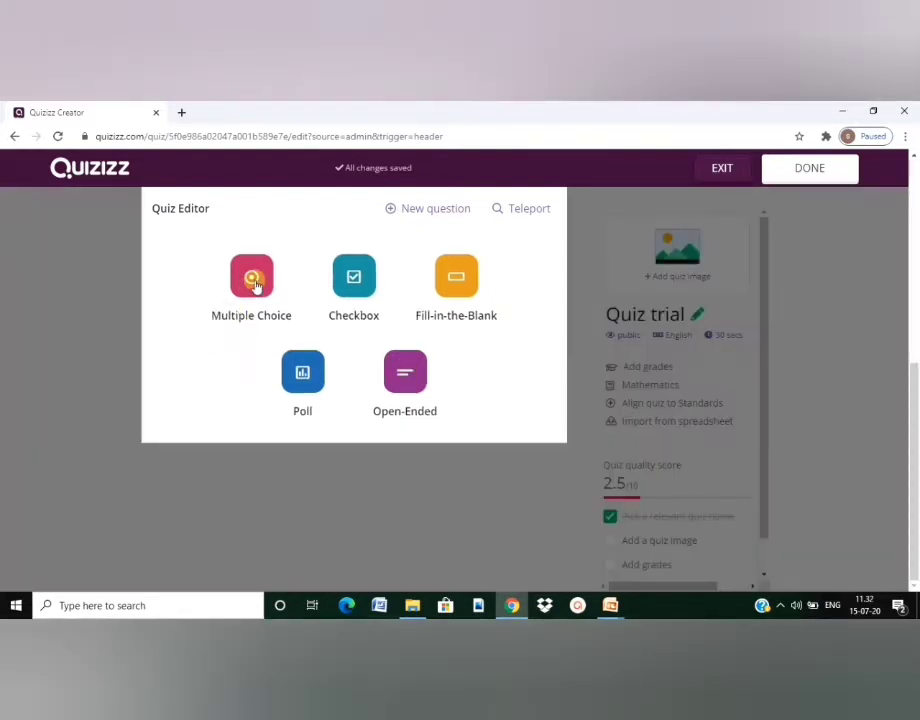
# Add a multiple-choice Question 1 whose text is the equation 1/3 × 3/5, built in the equation editor.
pyautogui.click(253, 282)
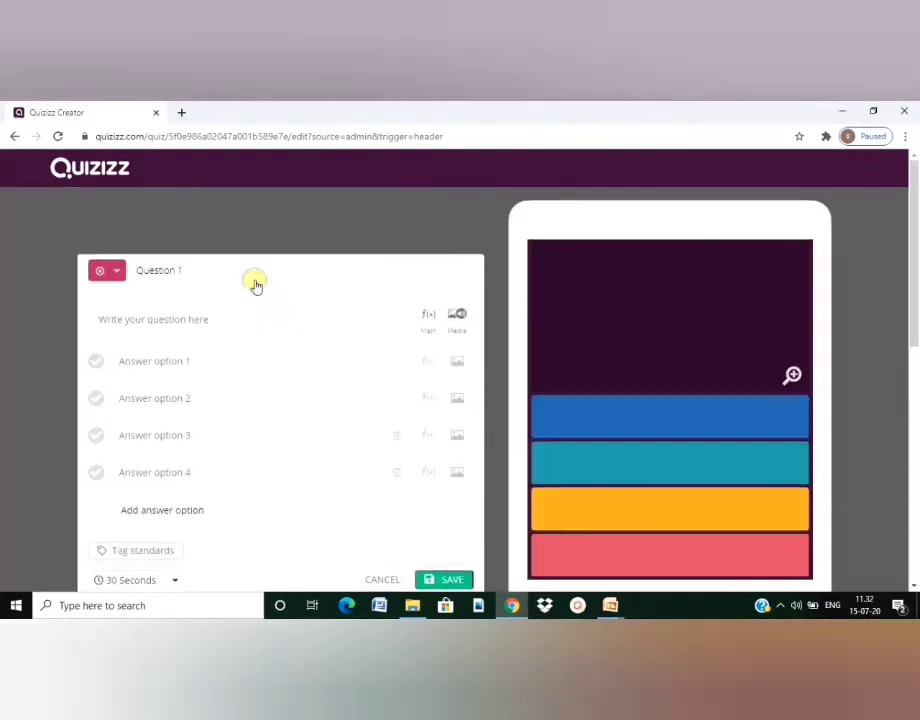
pyautogui.click(228, 270)
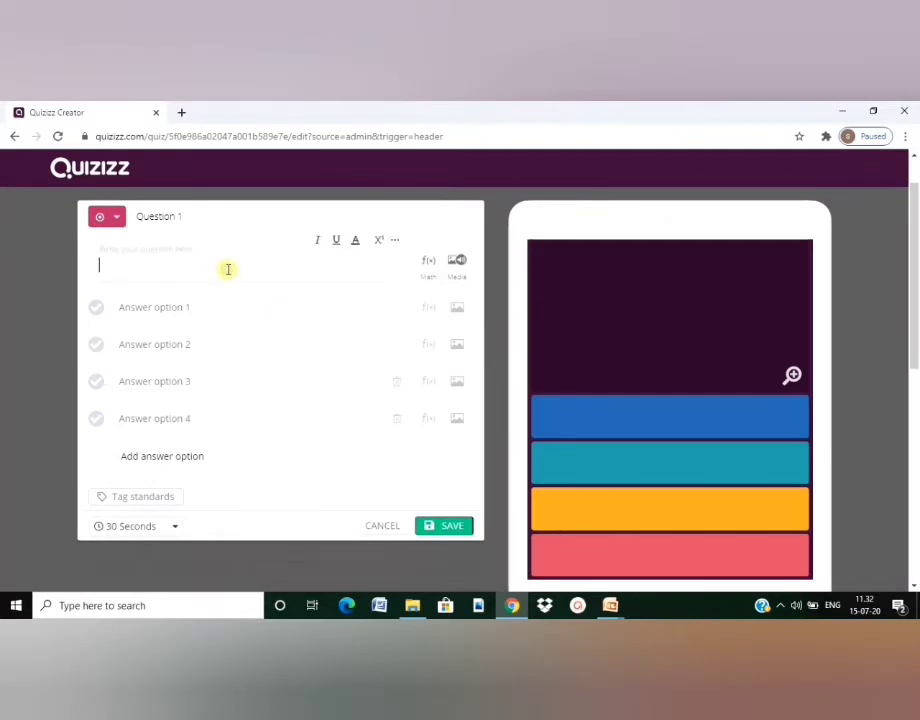
pyautogui.click(427, 264)
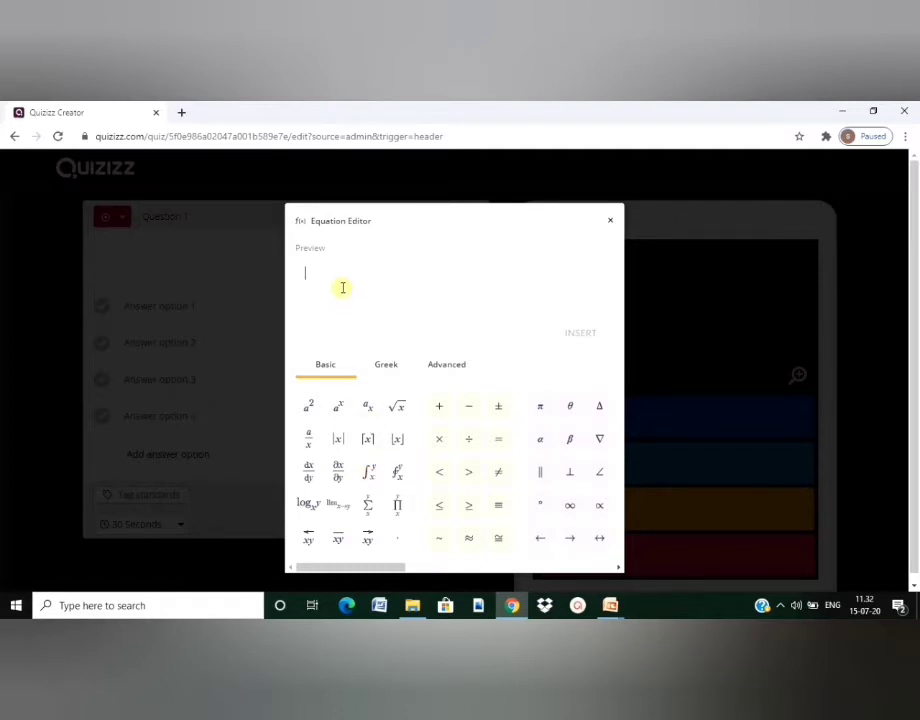
pyautogui.write('1/')
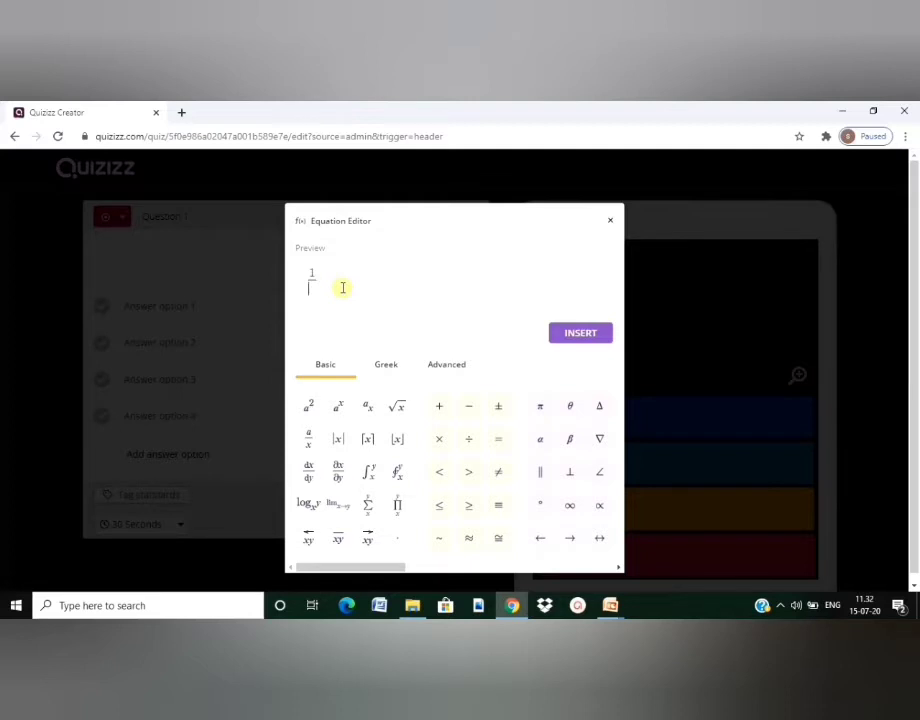
pyautogui.write('3')
pyautogui.click(440, 442)
pyautogui.click(308, 441)
pyautogui.write('3/')
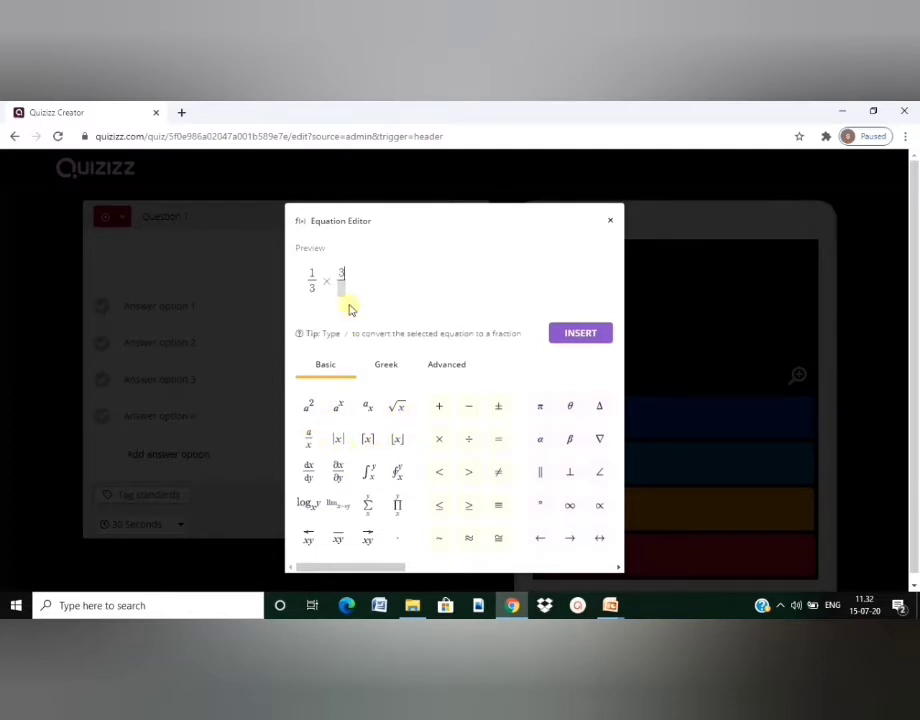
pyautogui.click(342, 289)
pyautogui.write('5')
pyautogui.click(578, 335)
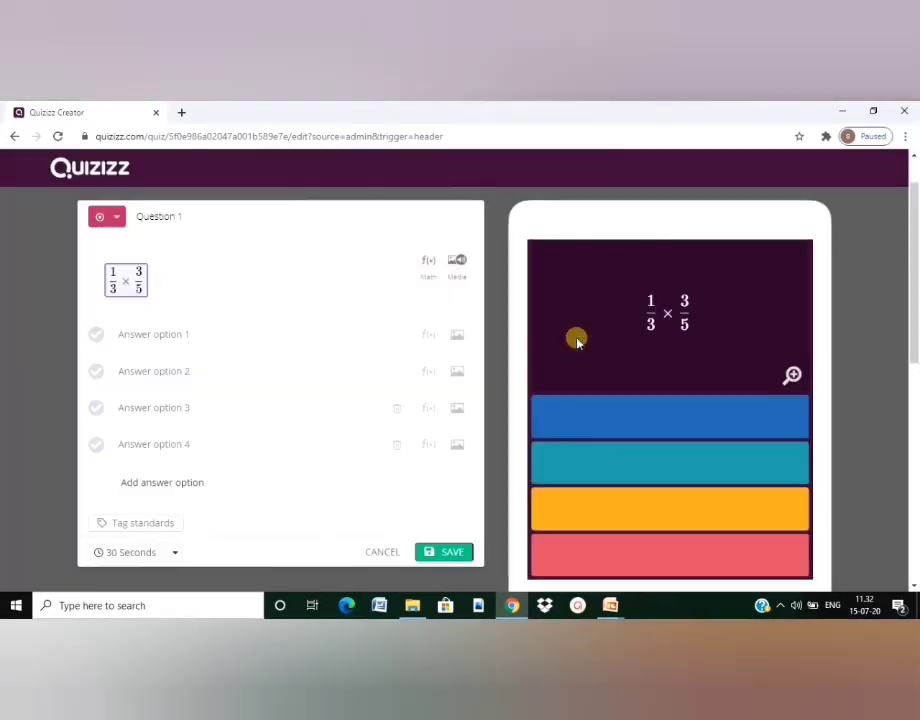
# Fill Question 1's answers with 1/5 as an equation, then 1, 3 and 'none of these'.
pyautogui.click(147, 334)
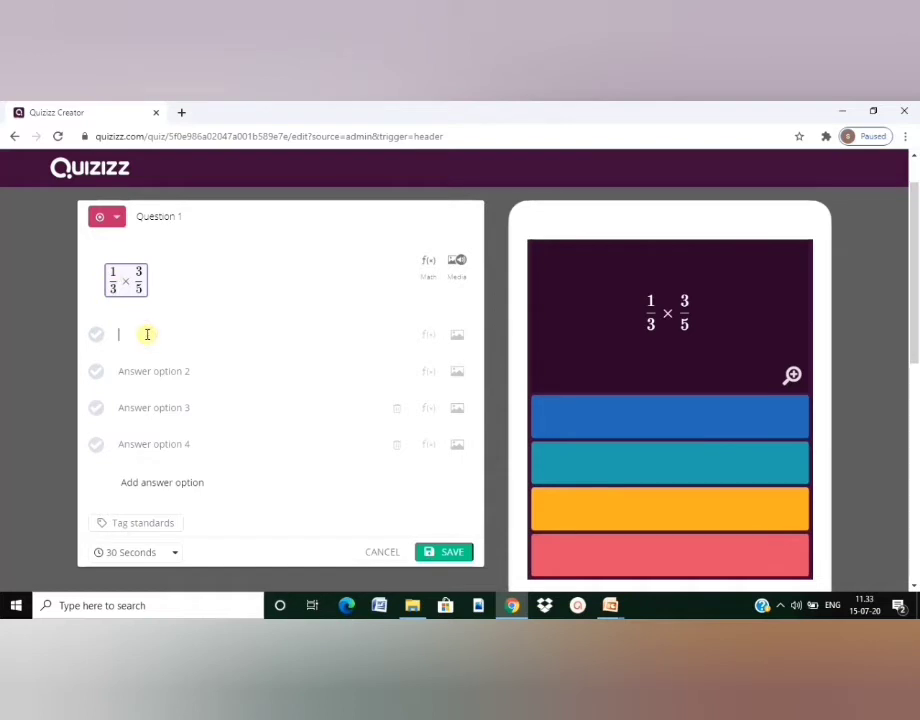
pyautogui.click(429, 334)
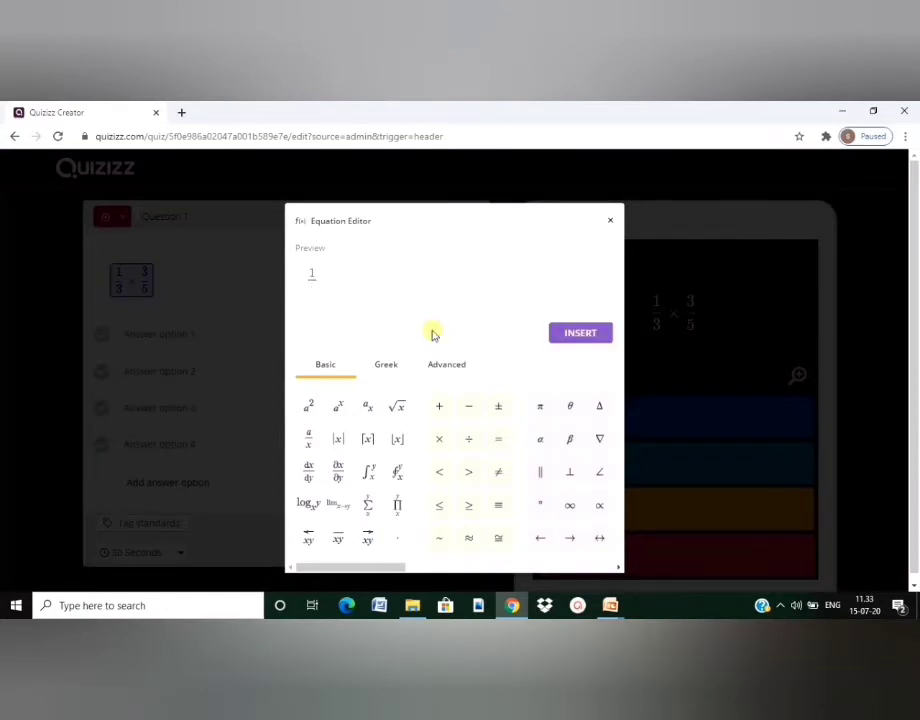
pyautogui.click(582, 336)
pyautogui.click(156, 404)
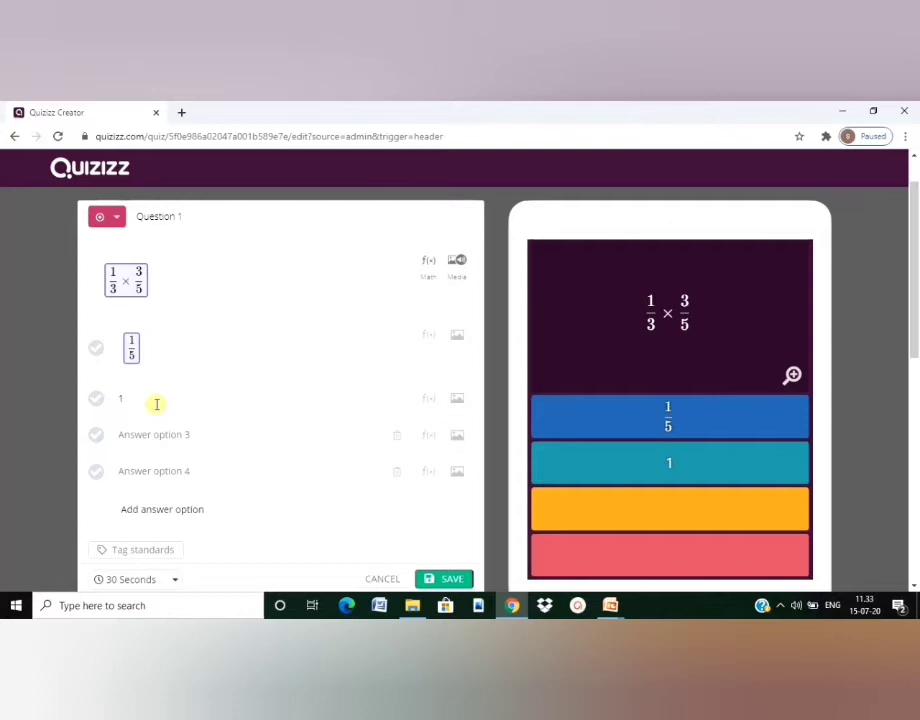
pyautogui.click(151, 433)
pyautogui.write('3')
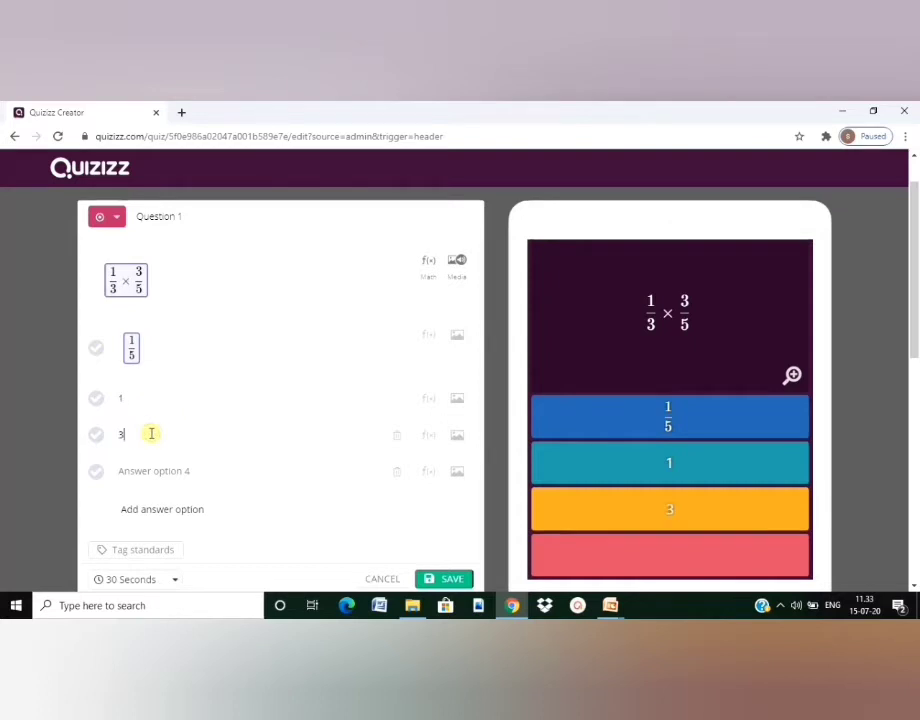
pyautogui.click(140, 469)
pyautogui.write('n')
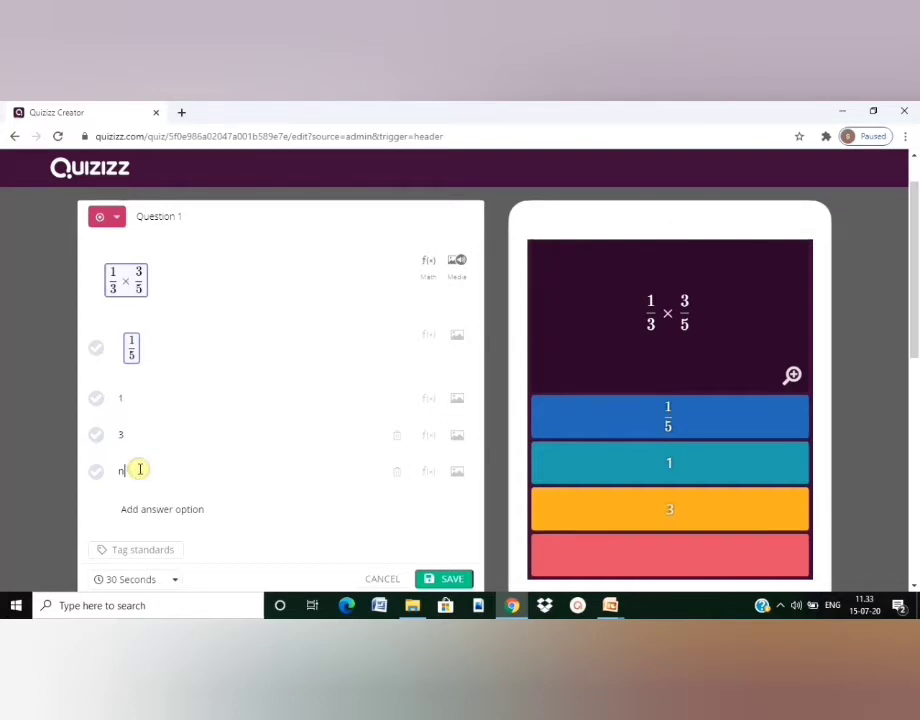
pyautogui.write('oneof these')
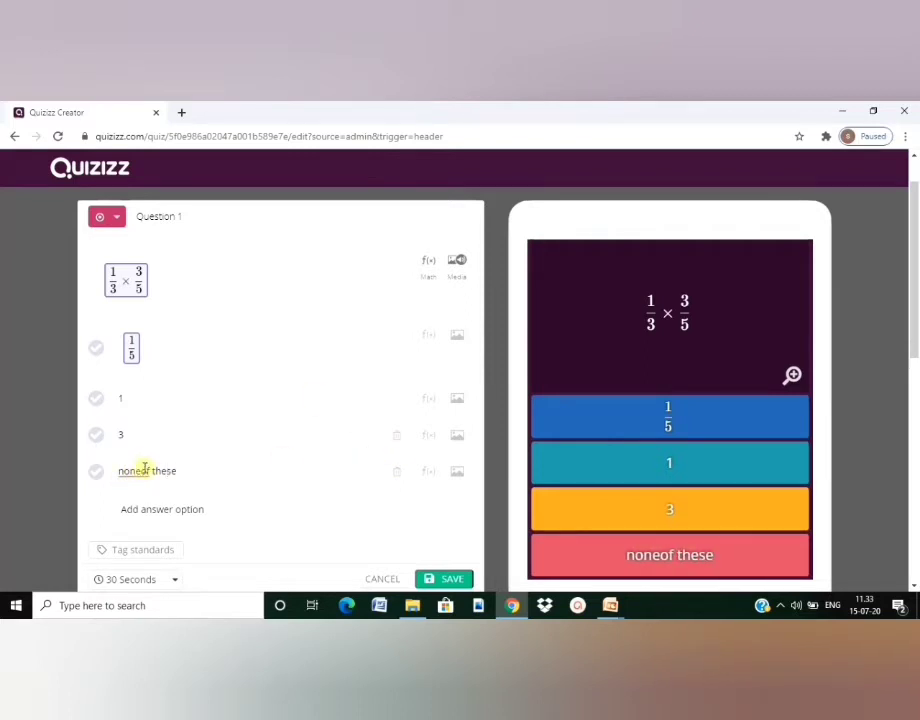
pyautogui.click(142, 470)
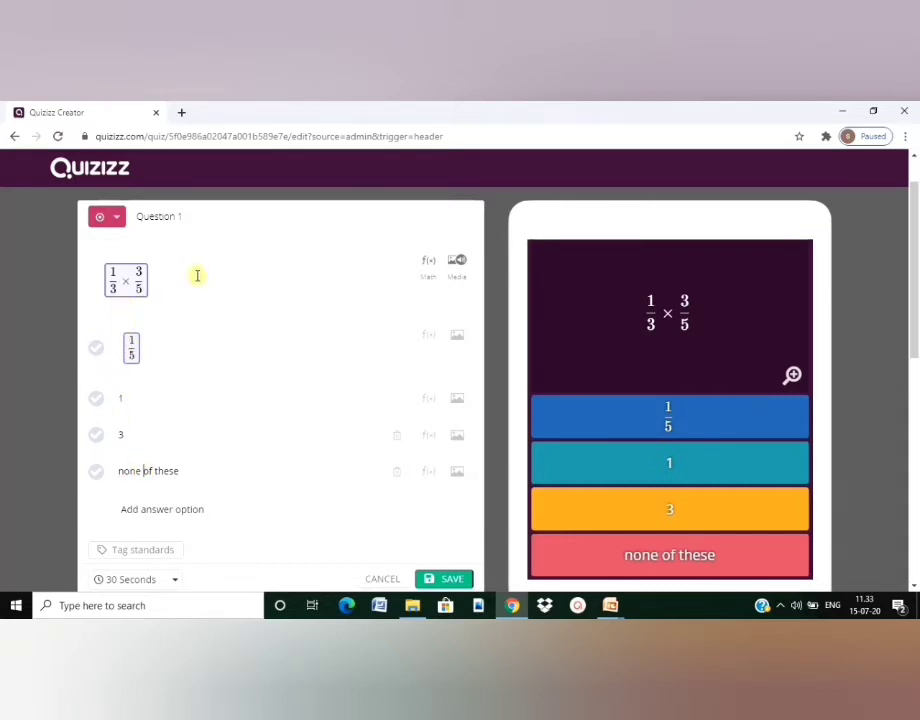
# Mark 1/5 as correct, set a 45-second time limit, and save Question 1.
pyautogui.click(96, 348)
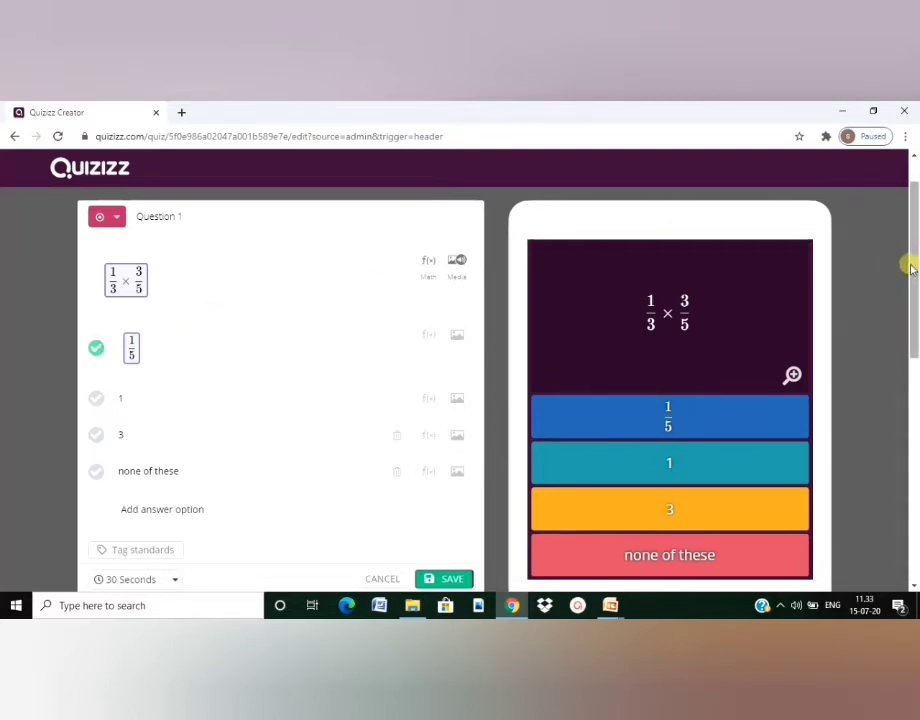
pyautogui.moveTo(911, 266); pyautogui.dragTo(913, 323)
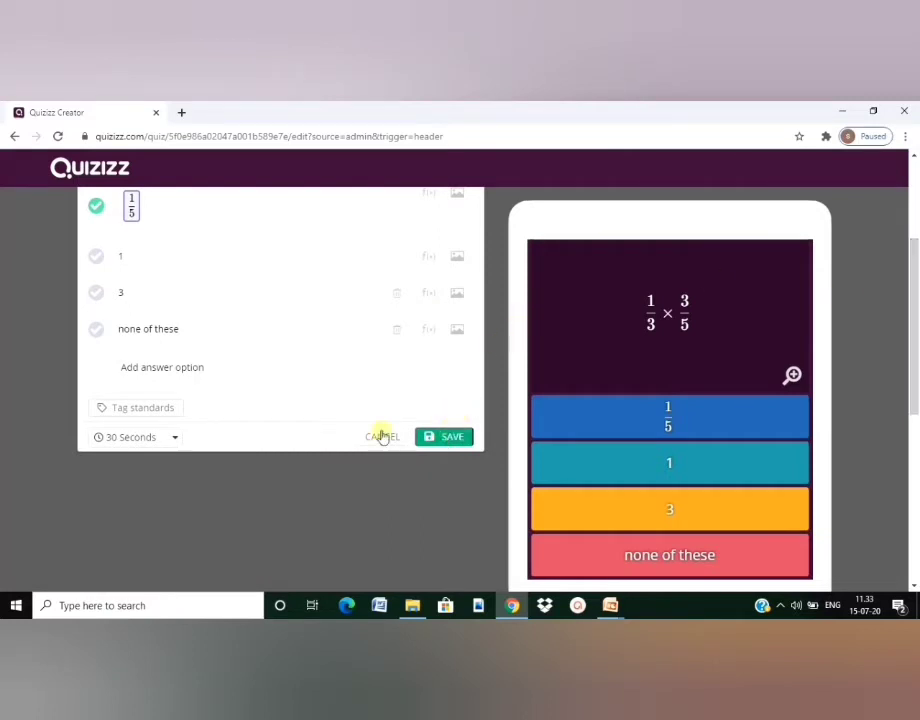
pyautogui.click(177, 441)
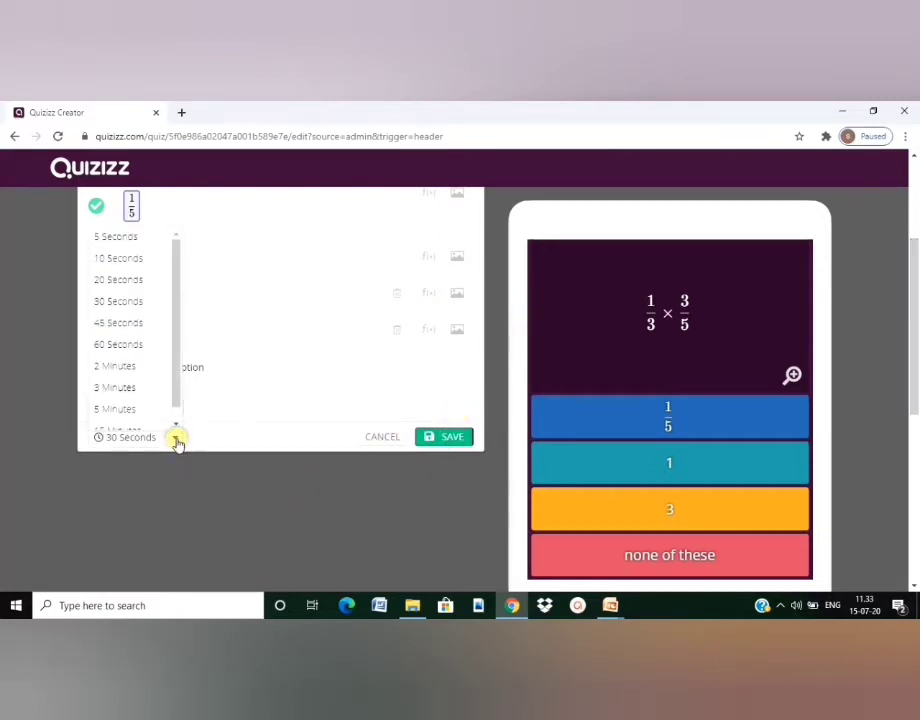
pyautogui.click(138, 324)
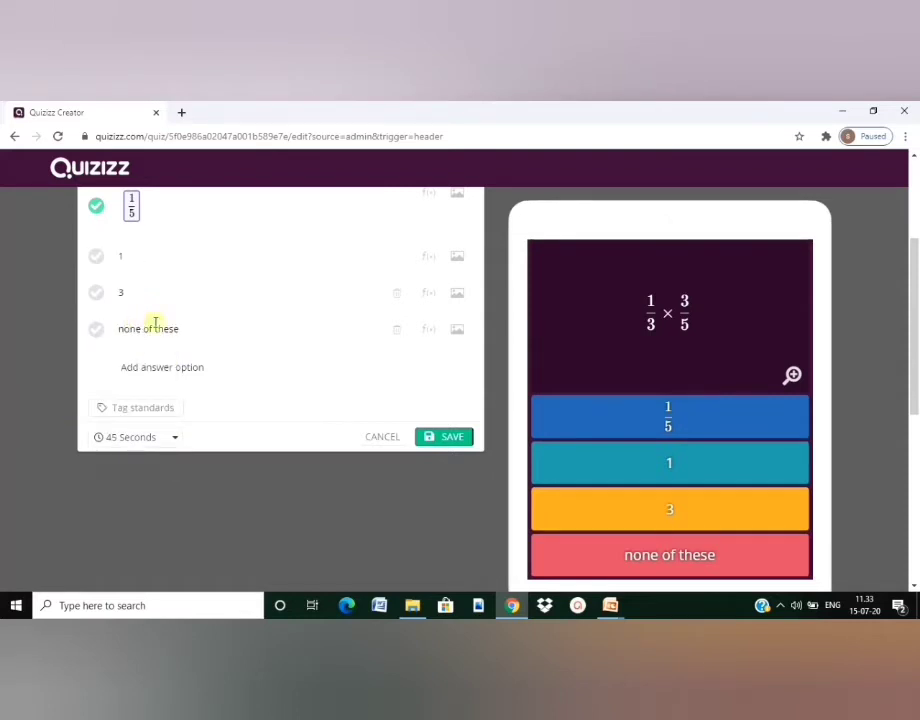
pyautogui.click(445, 440)
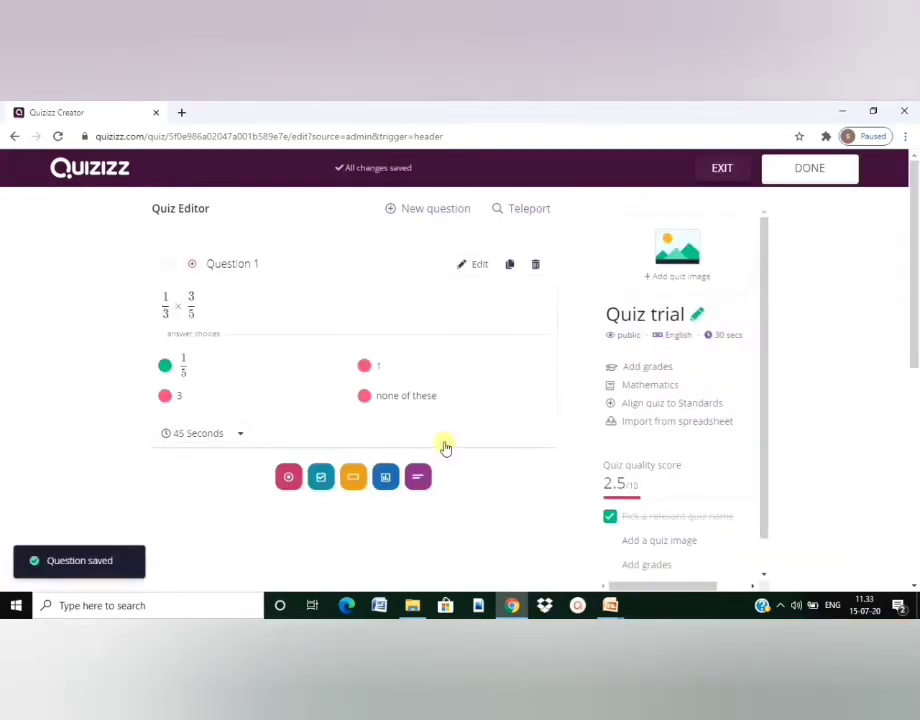
# Add a checkbox Question 2 reading 'All integers are whole numbers.'.
pyautogui.click(429, 212)
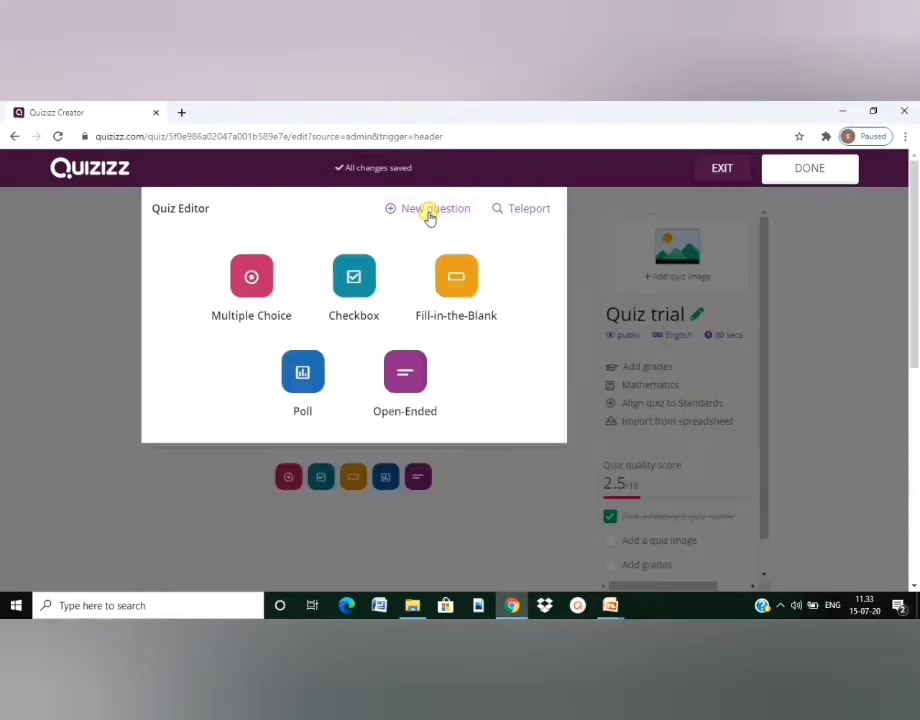
pyautogui.click(357, 277)
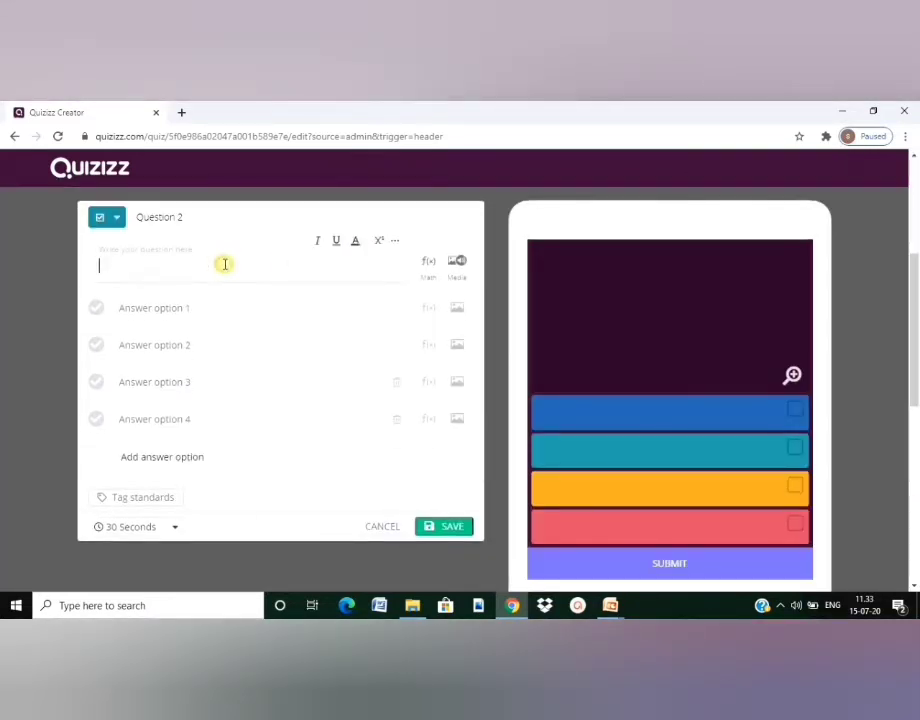
pyautogui.write('All integers are')
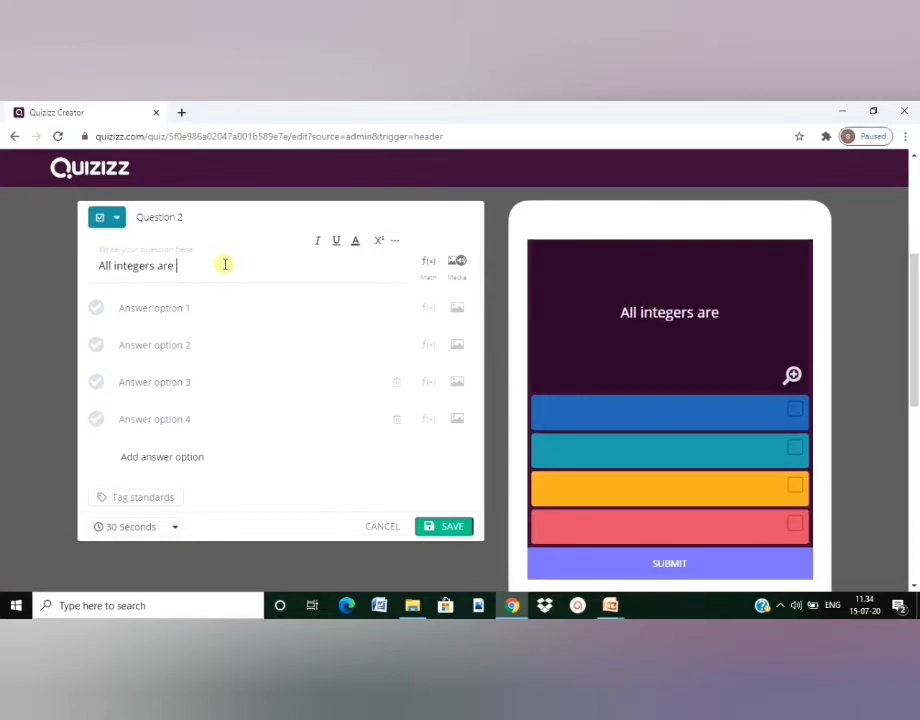
pyautogui.write(' whole numb')
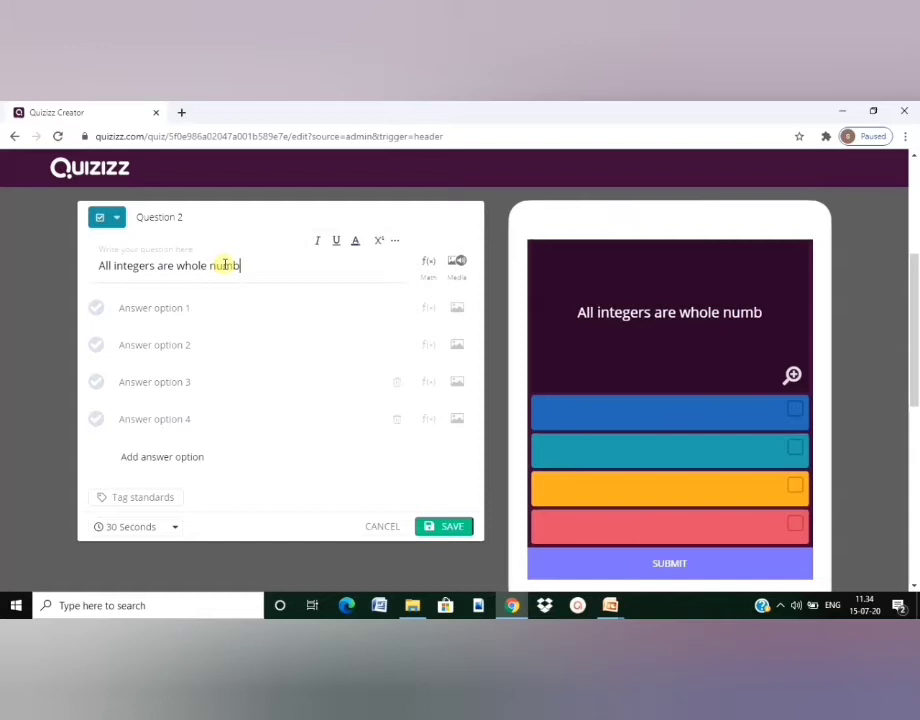
pyautogui.write('ers.')
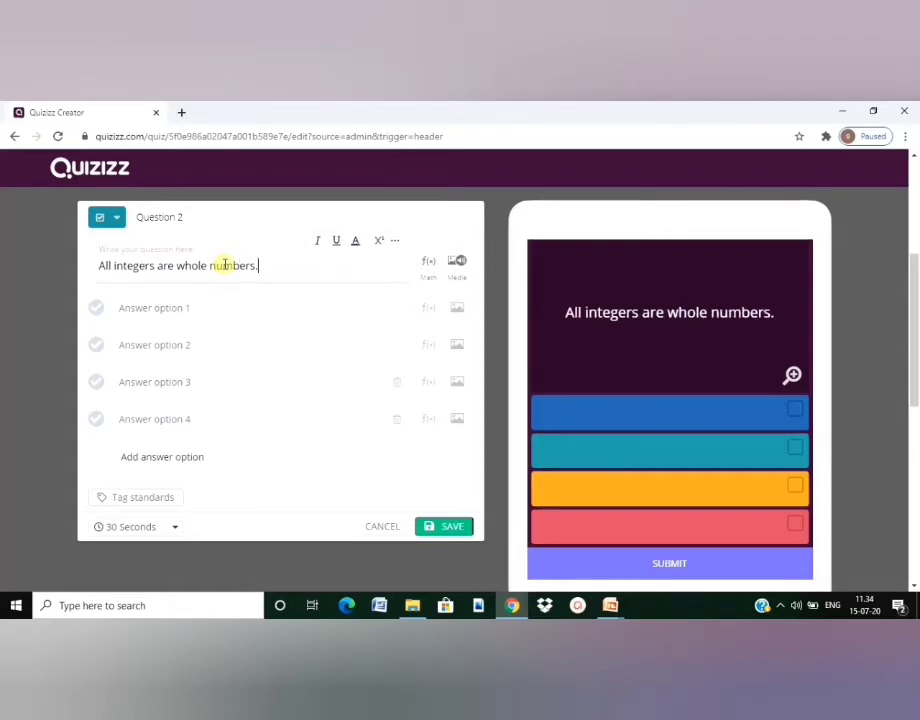
# Enter True, False and Not known as choices, mark False correct, and save.
pyautogui.click(162, 307)
pyautogui.write('True')
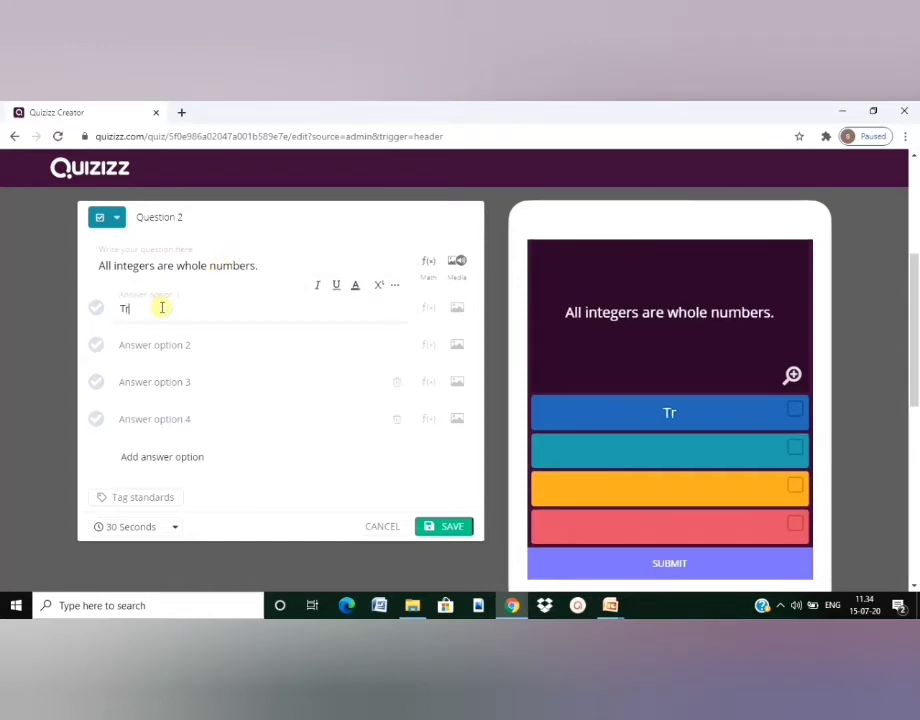
pyautogui.click(156, 344)
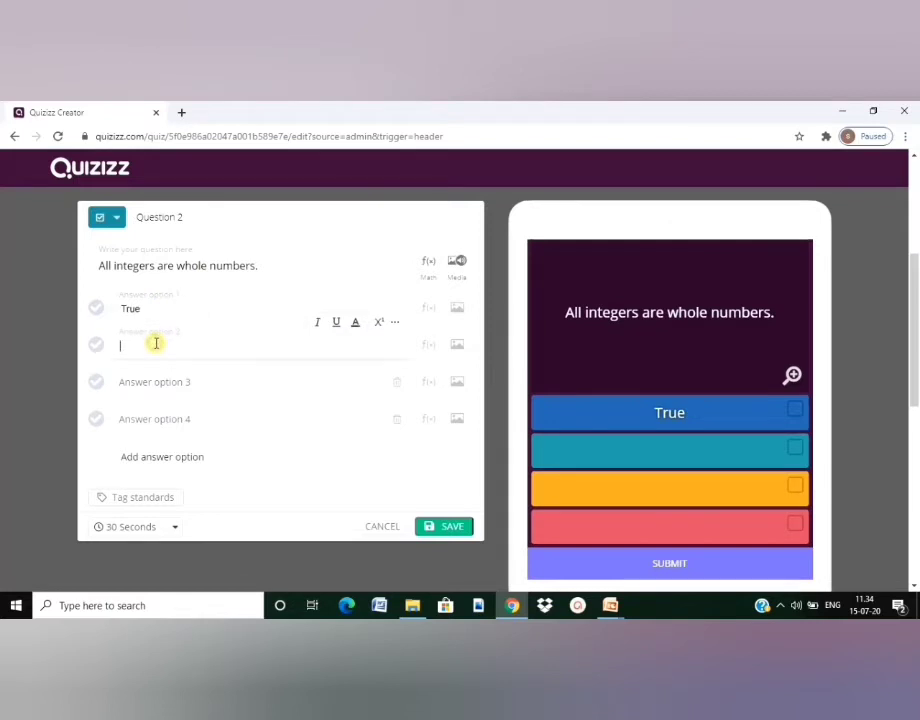
pyautogui.write('False')
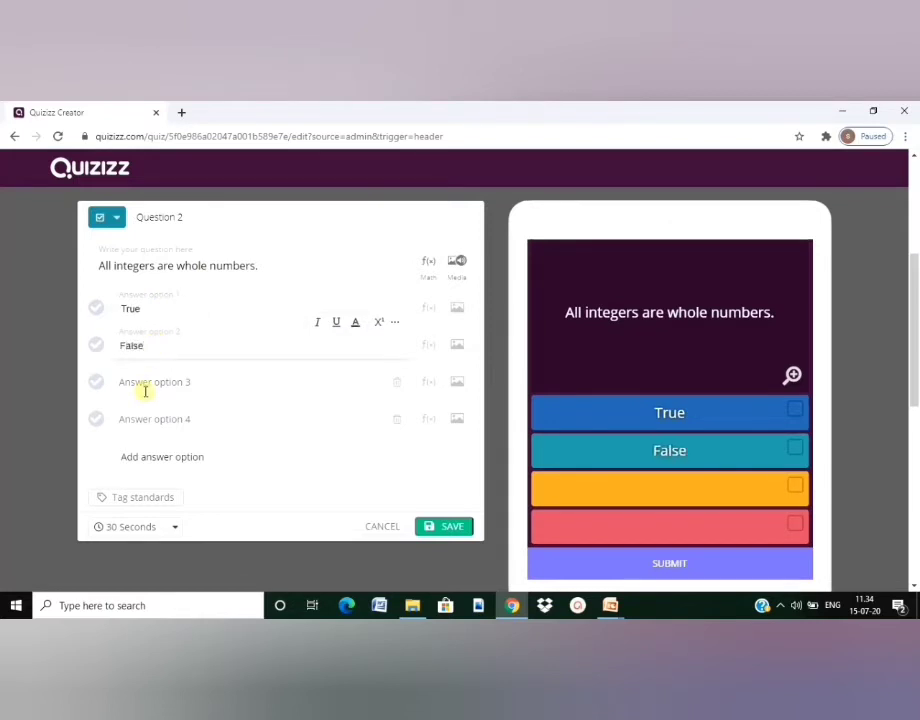
pyautogui.click(146, 384)
pyautogui.write('Not known')
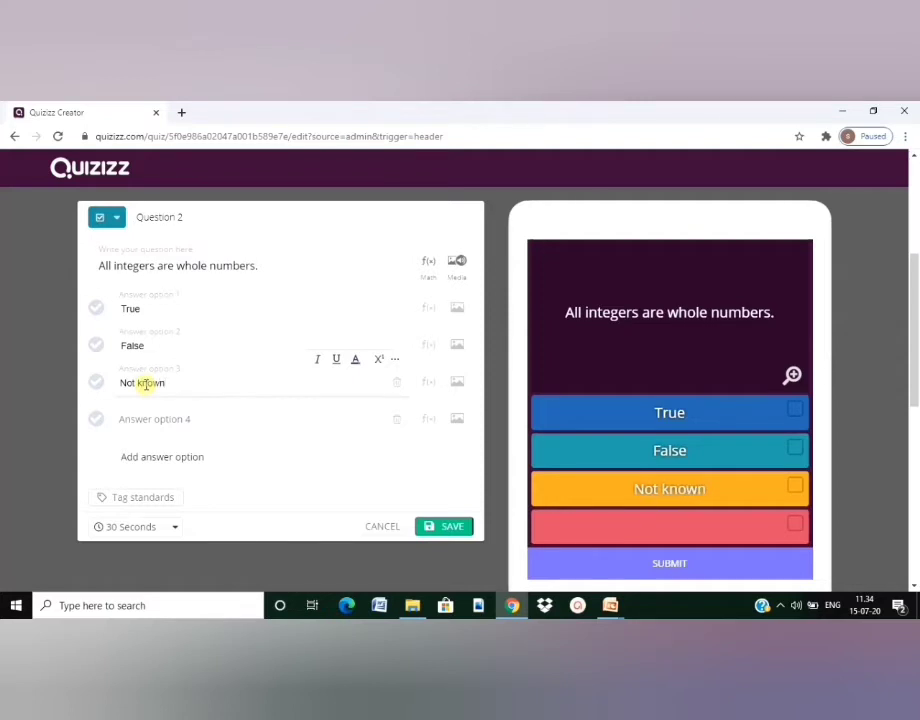
pyautogui.click(96, 346)
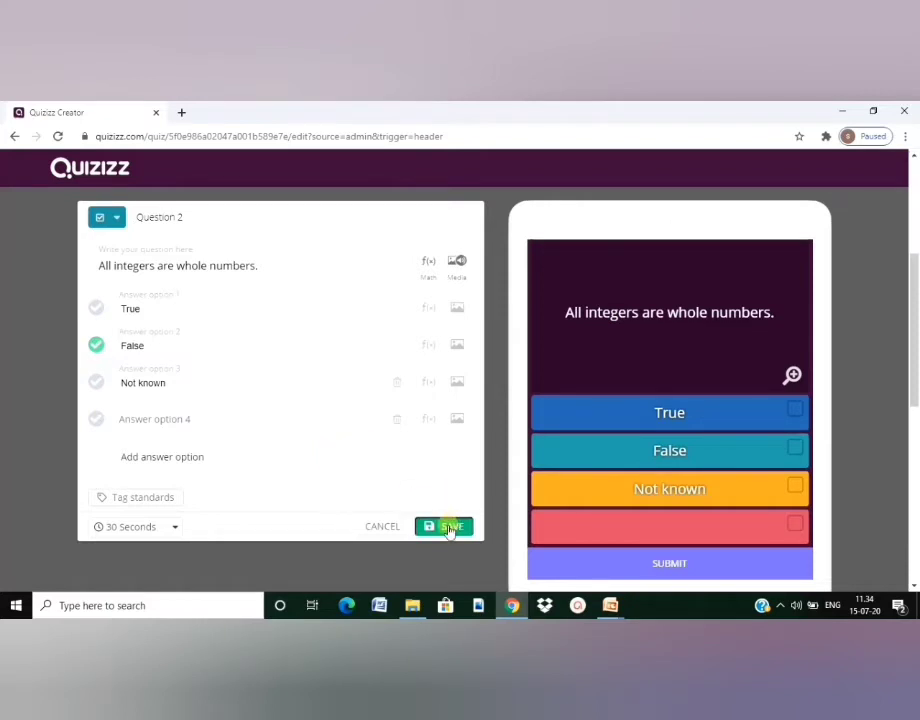
pyautogui.click(450, 527)
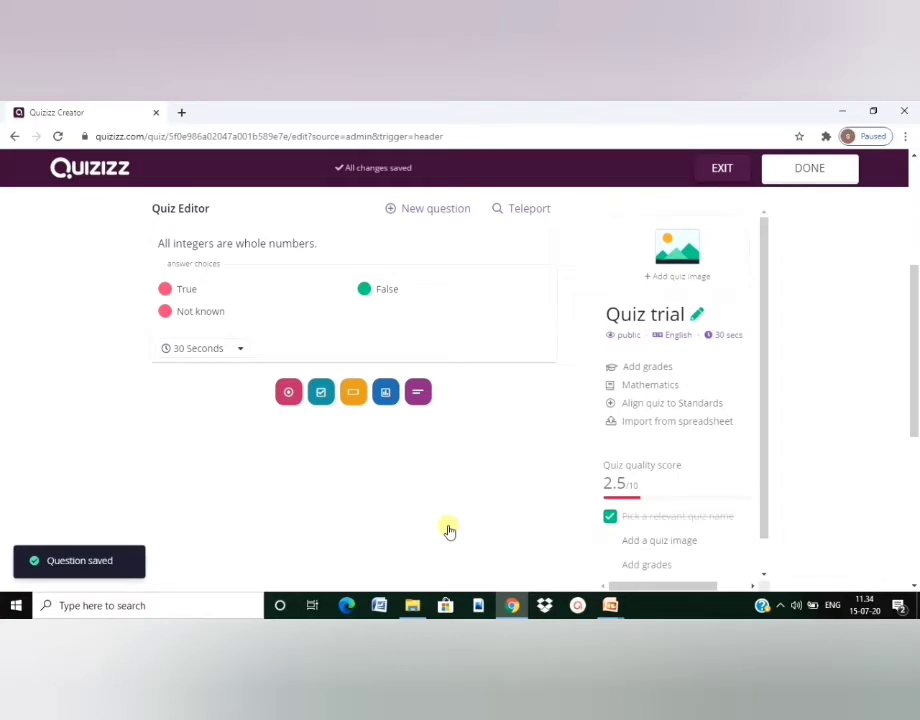
# Search other quizzes for 'integers' and add the 'Which is not negative?' question.
pyautogui.moveTo(910, 379); pyautogui.dragTo(912, 349)
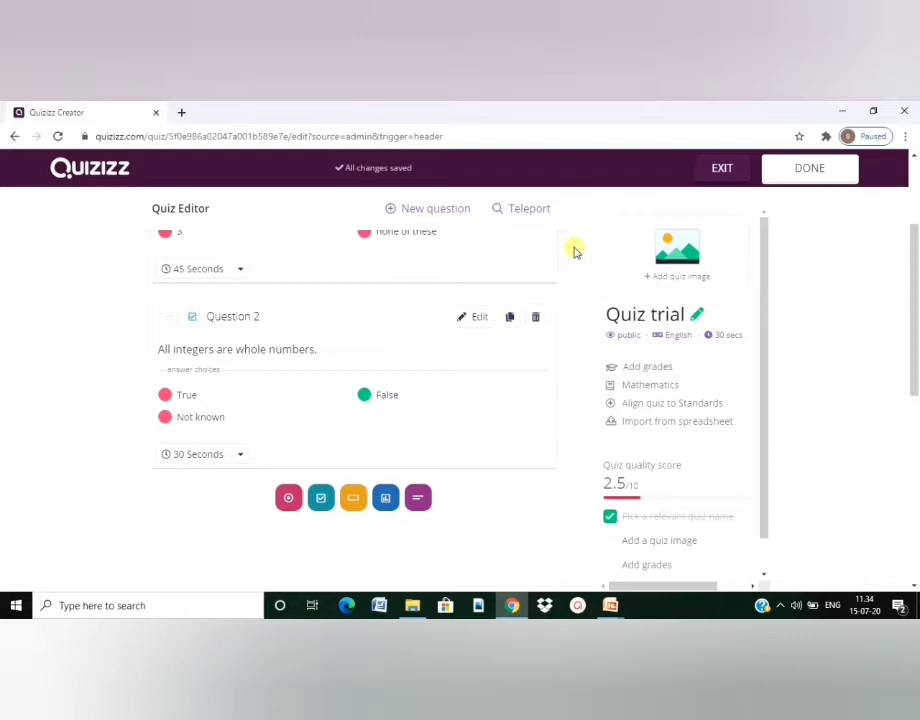
pyautogui.click(530, 210)
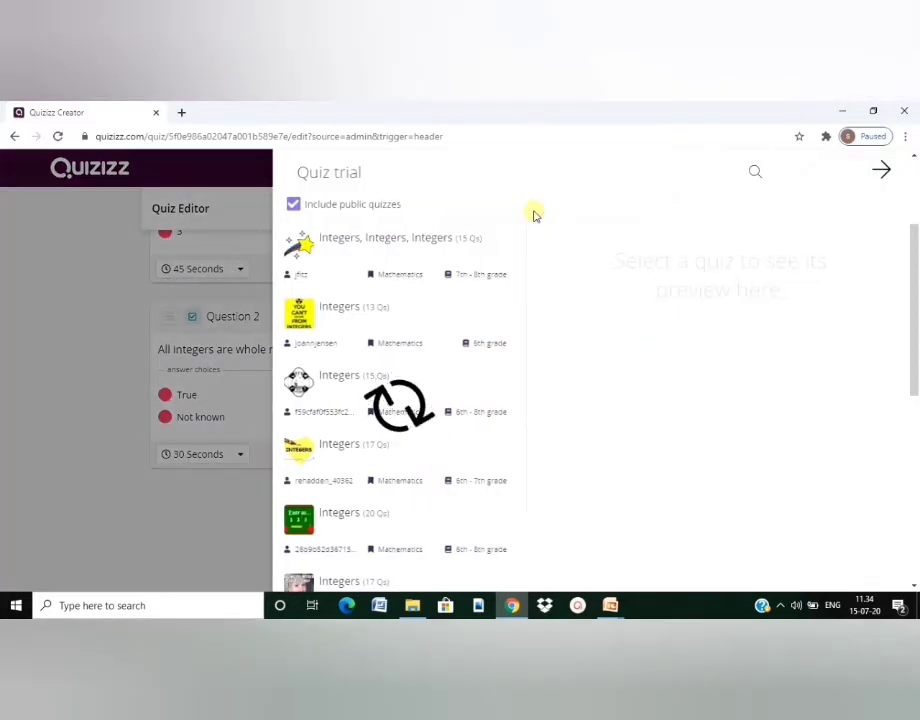
pyautogui.click(397, 171)
pyautogui.press('BackSpace')
pyautogui.press('BackSpace')
pyautogui.press('BackSpace')
pyautogui.press('BackSpace')
pyautogui.press('BackSpace')
pyautogui.press('BackSpace')
pyautogui.press('BackSpace')
pyautogui.press('BackSpace')
pyautogui.press('BackSpace')
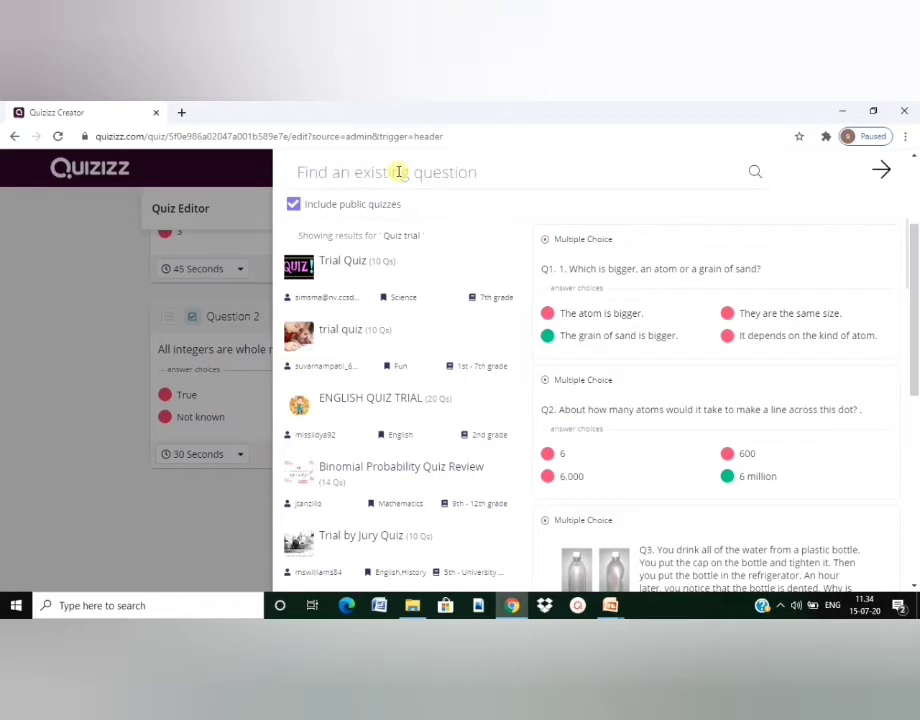
pyautogui.write('integers')
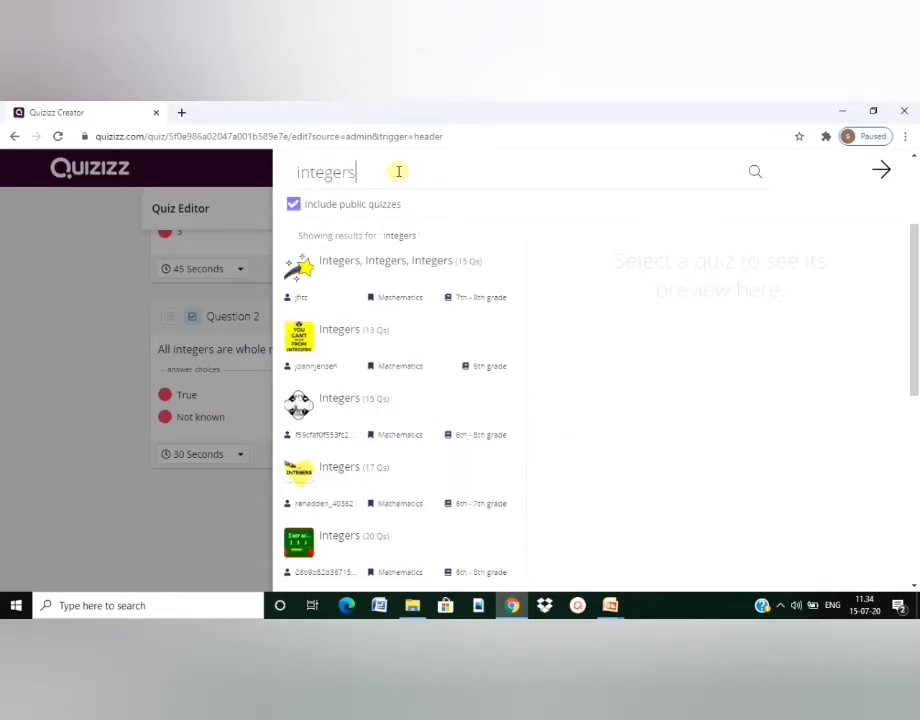
pyautogui.click(353, 332)
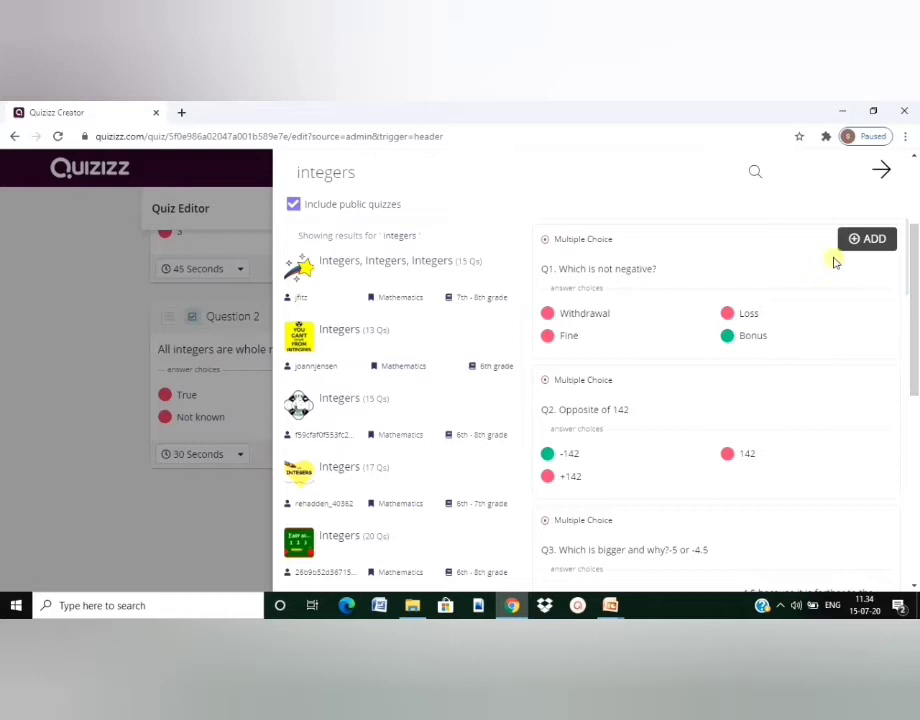
pyautogui.click(868, 246)
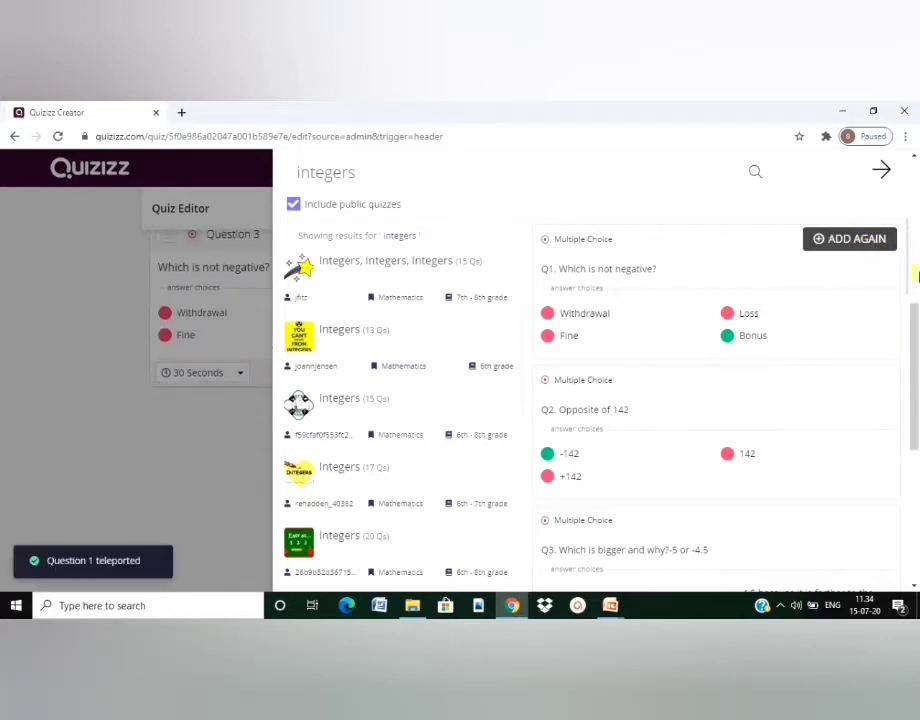
# Add the $50 withdrawal and '-2 + 4' questions from other Integers quizzes, then close the search.
pyautogui.scroll(-3, 909, 300)
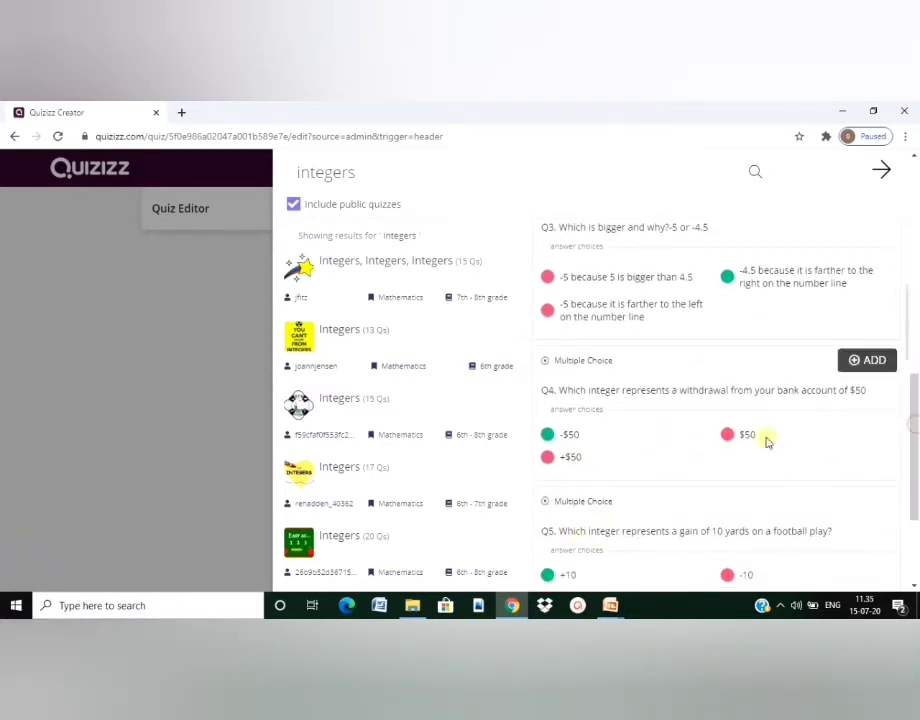
pyautogui.click(352, 479)
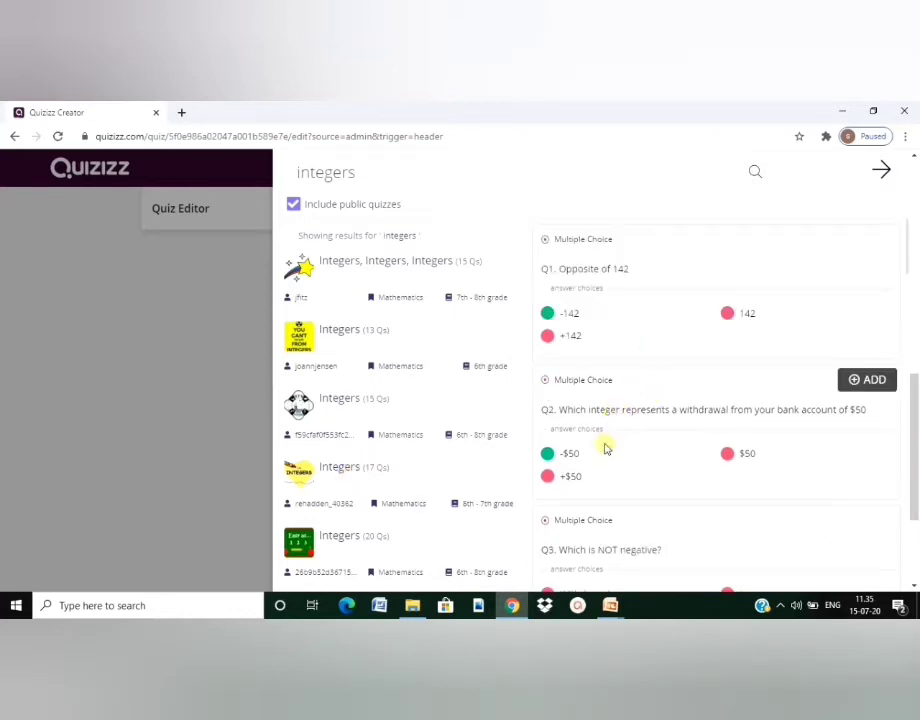
pyautogui.click(874, 381)
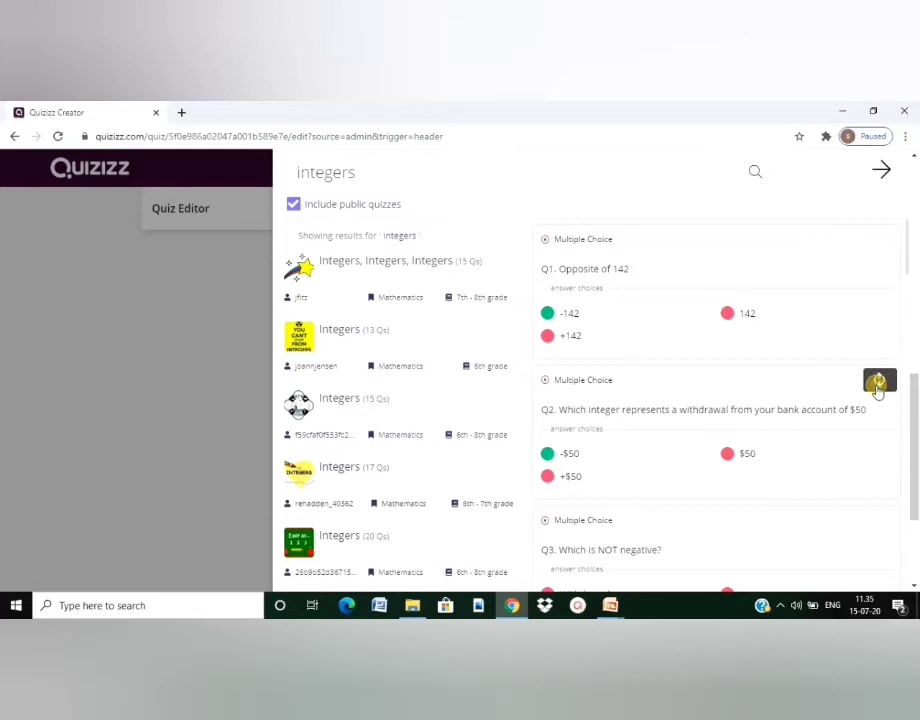
pyautogui.scroll(-3, 524, 345)
pyautogui.scroll(-2, 531, 474)
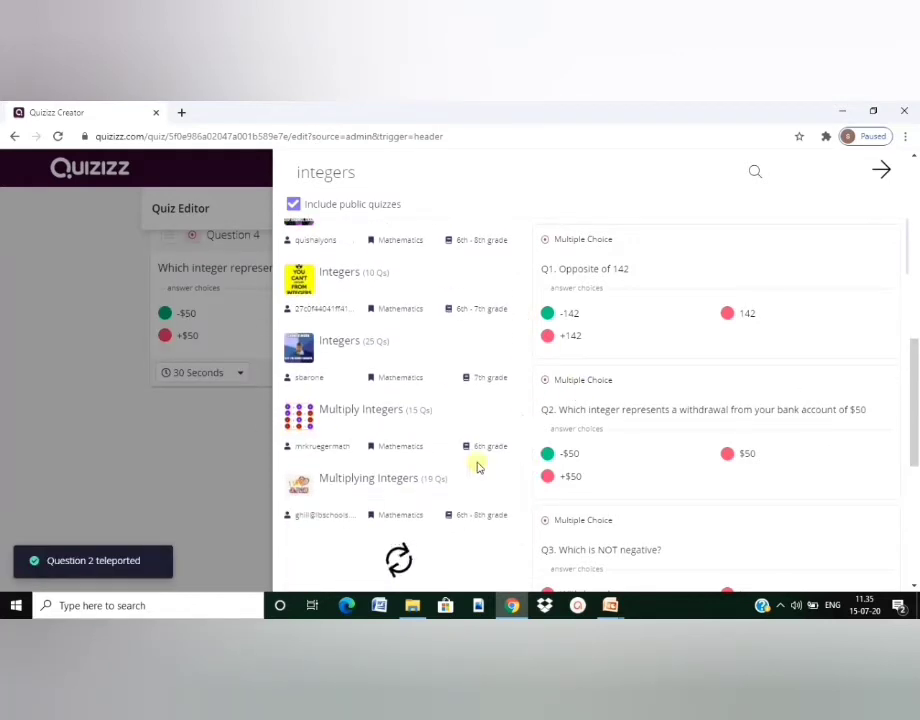
pyautogui.click(347, 357)
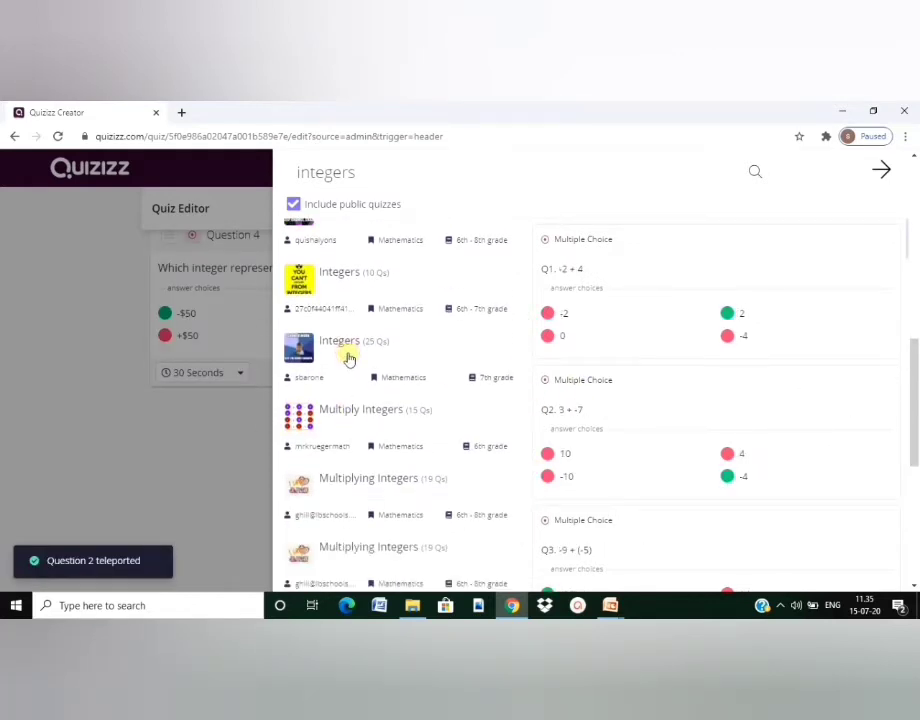
pyautogui.click(873, 244)
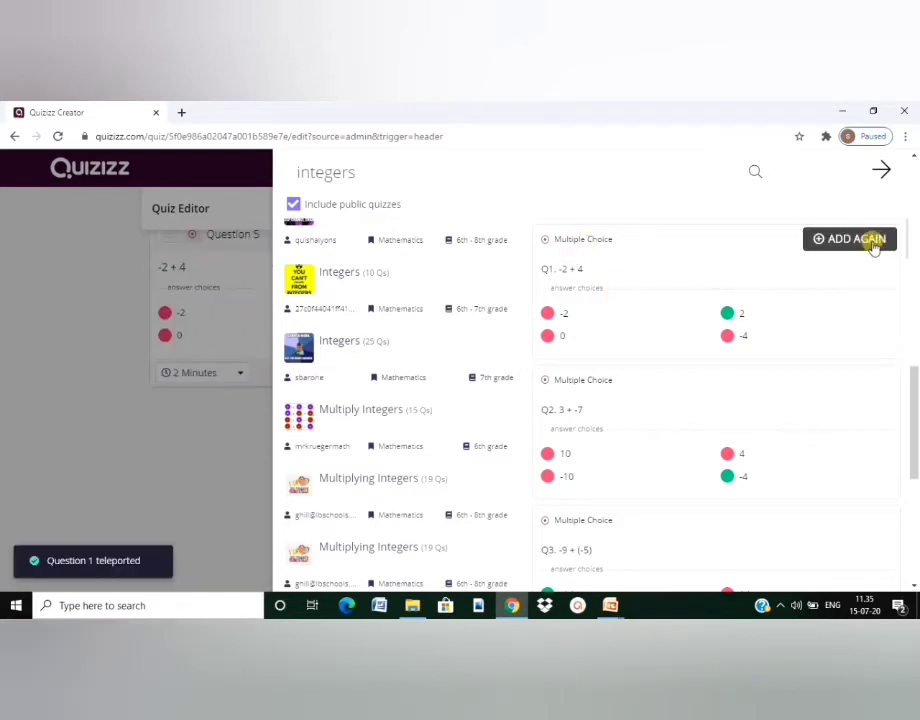
pyautogui.click(884, 175)
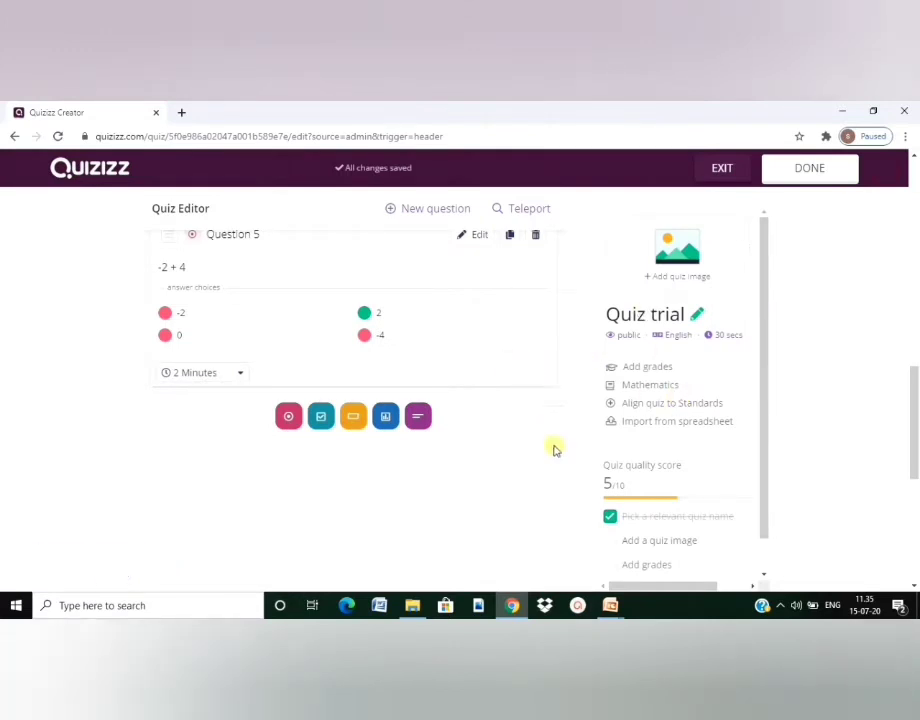
# Scroll up and down through Quiz trial's six questions to review them.
pyautogui.scroll(8, 592, 405)
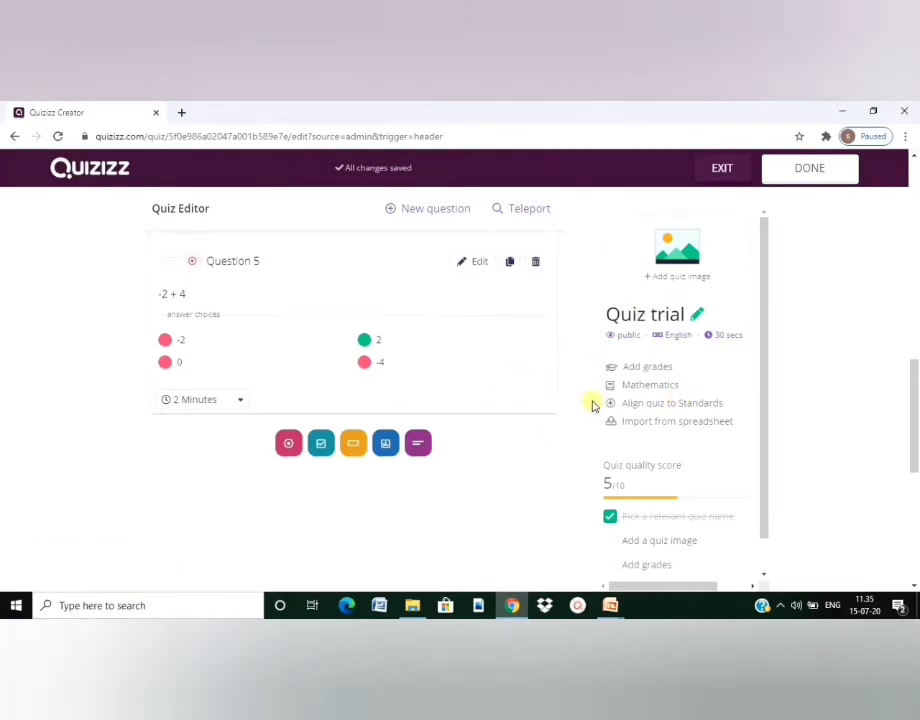
pyautogui.scroll(1, 592, 405)
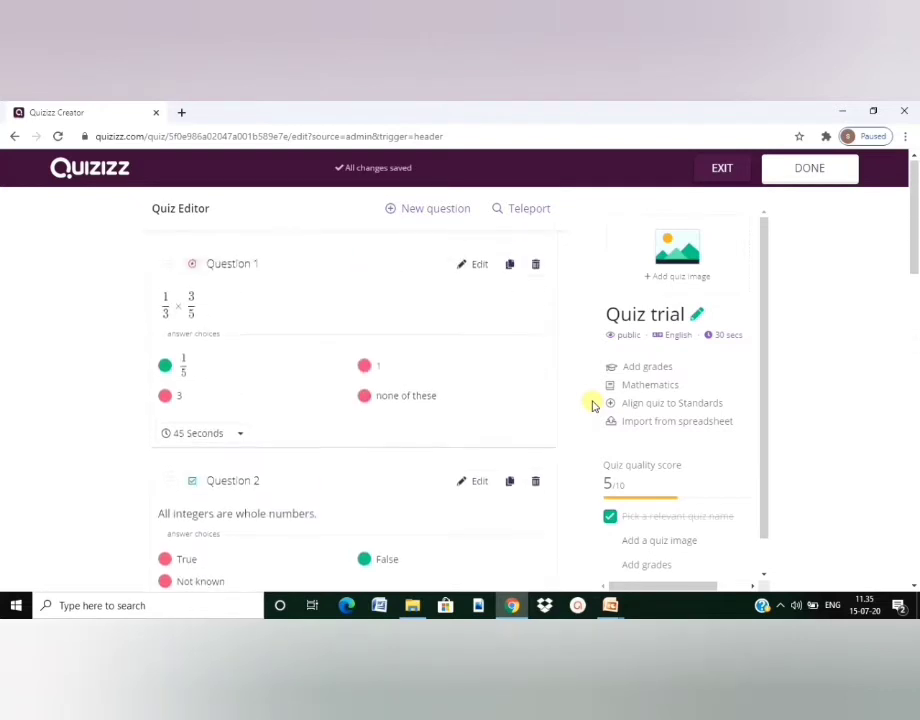
pyautogui.scroll(-5, 592, 405)
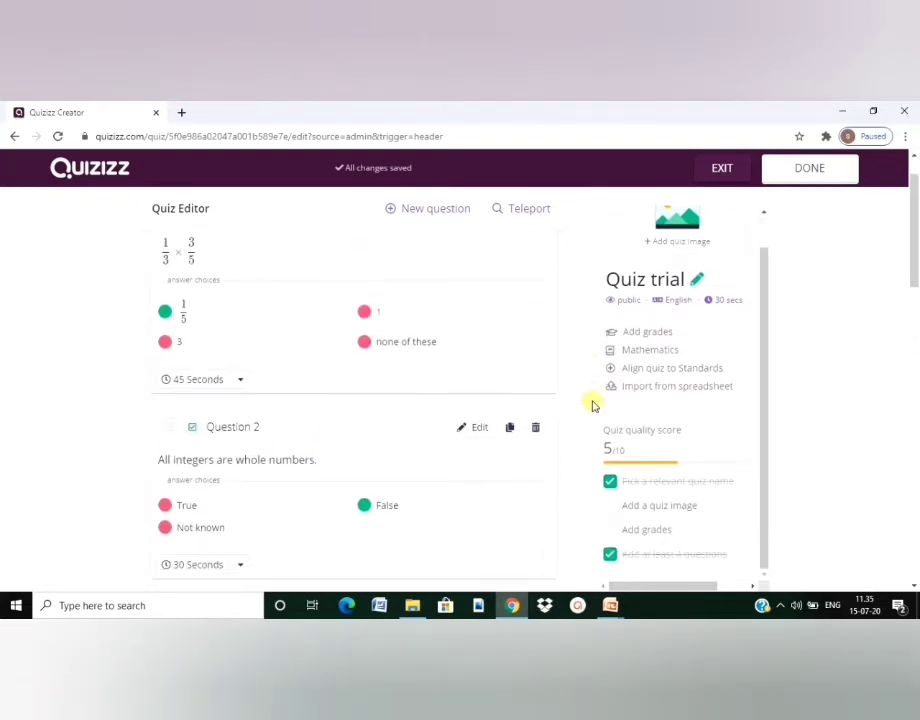
pyautogui.scroll(-10, 592, 405)
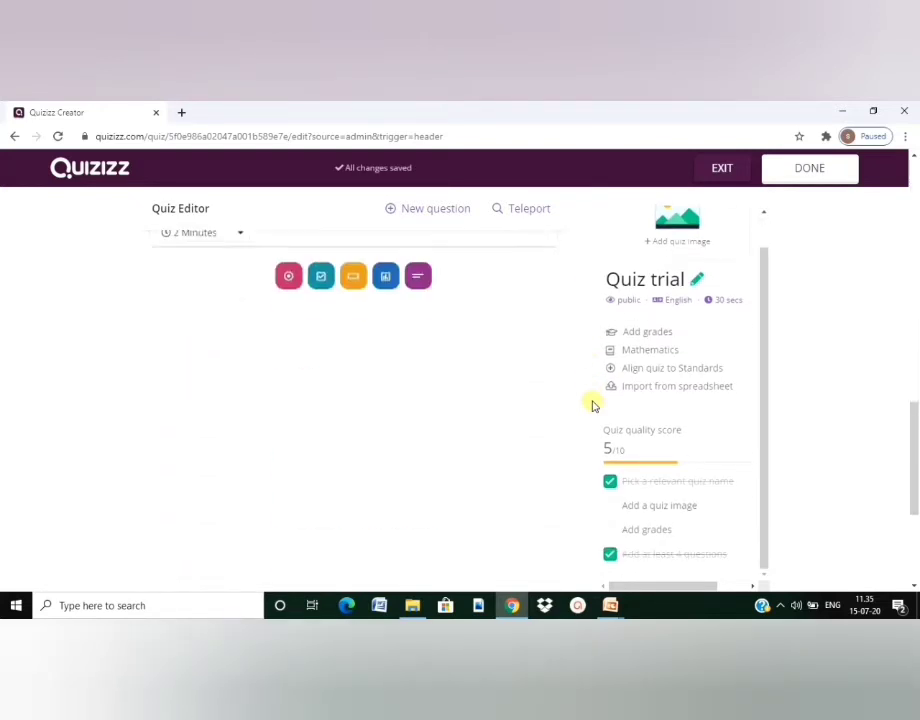
pyautogui.scroll(1, 592, 405)
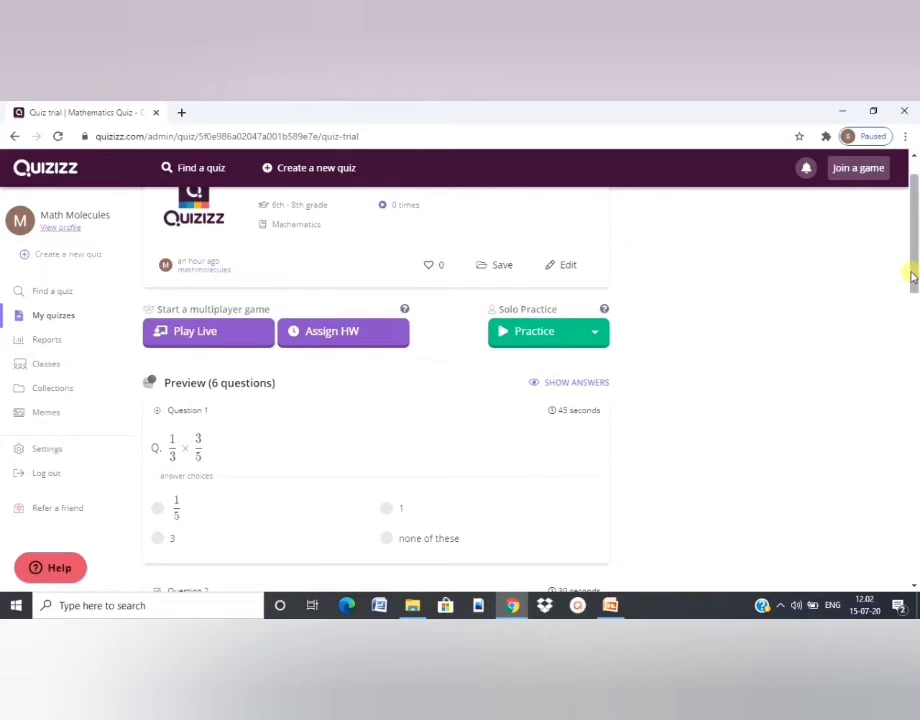
pyautogui.moveTo(912, 275); pyautogui.dragTo(912, 287)
pyautogui.click(219, 249)
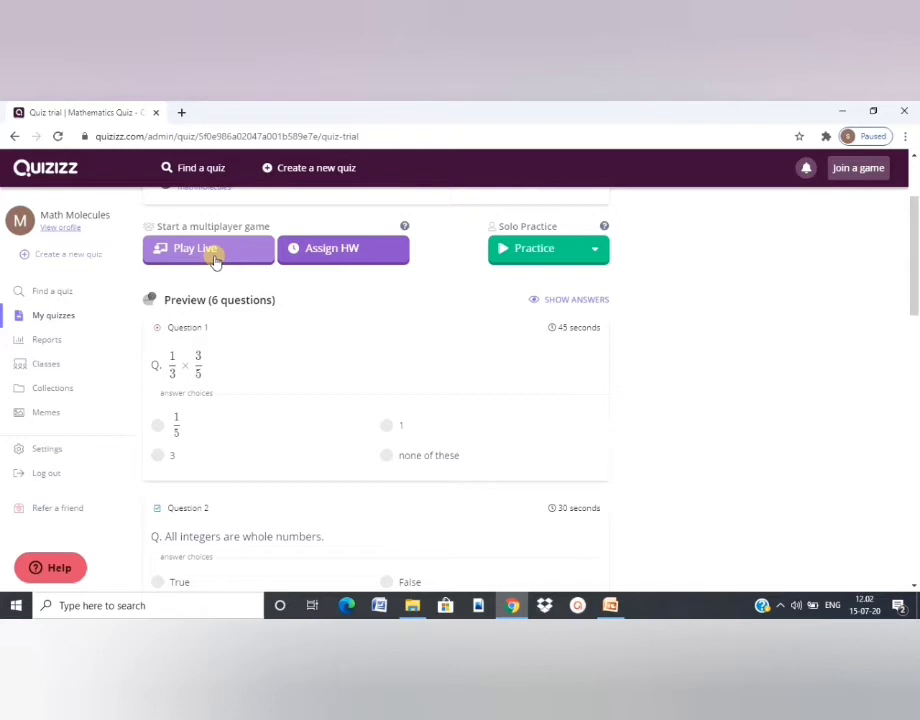
# Start assigning the quiz as homework, switching student attempts to 1 and back to Unlimited.
pyautogui.click(326, 260)
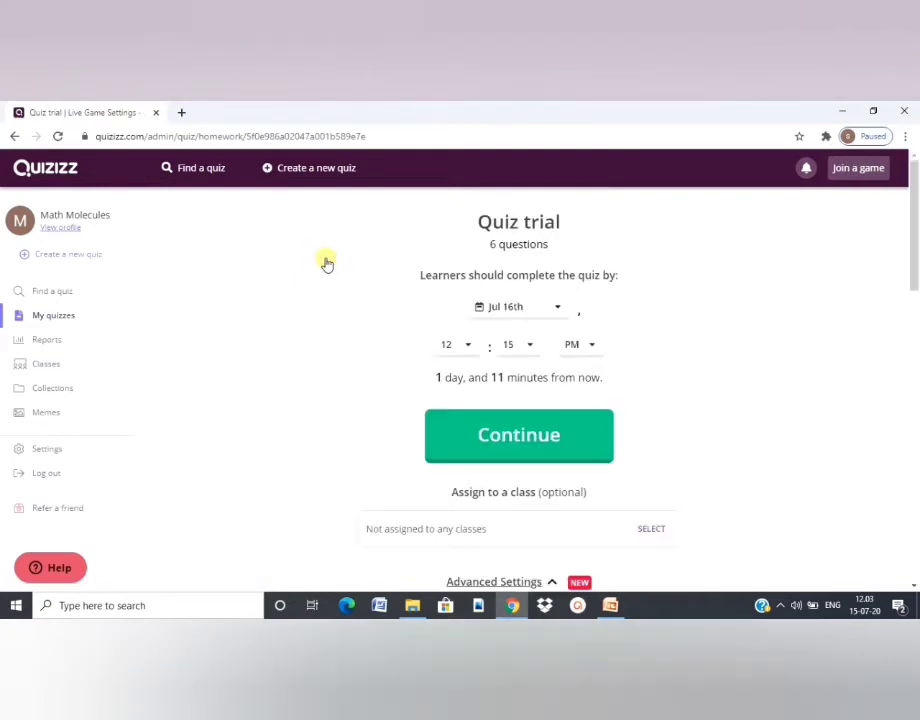
pyautogui.moveTo(911, 252); pyautogui.dragTo(913, 345)
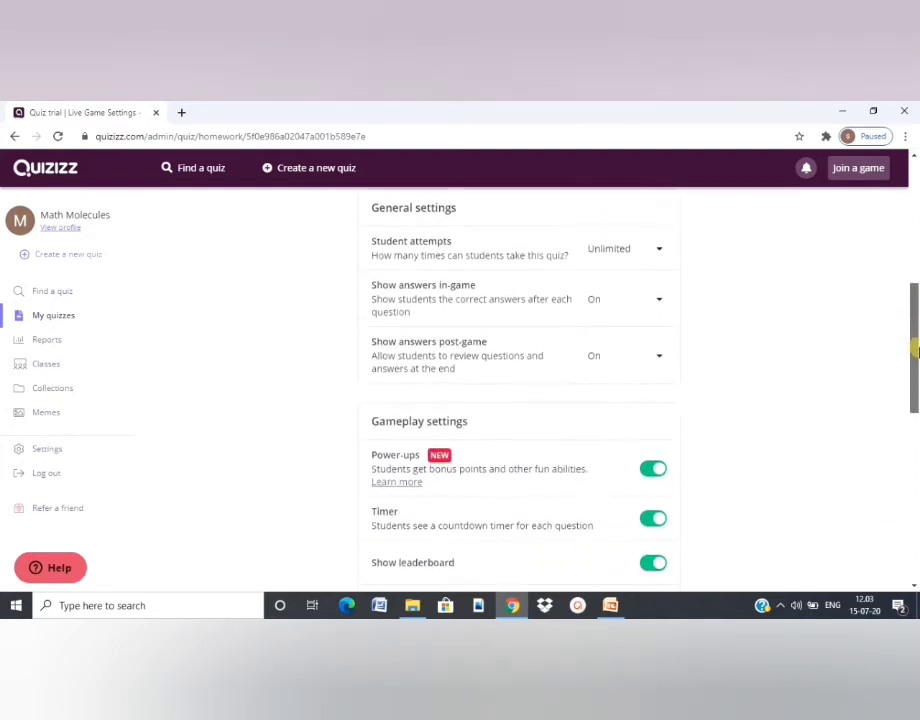
pyautogui.click(655, 255)
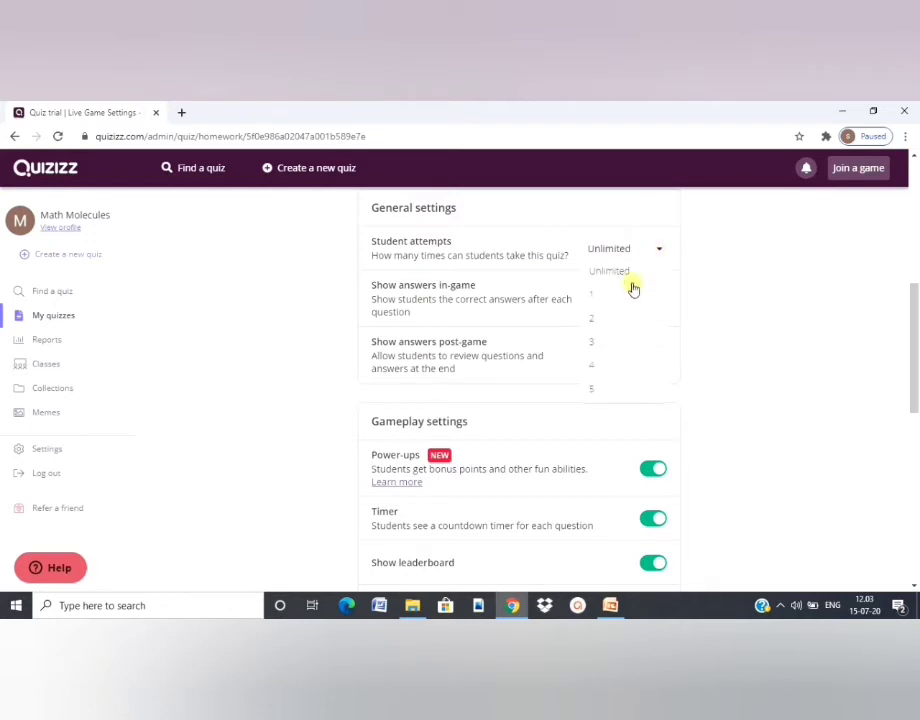
pyautogui.click(631, 293)
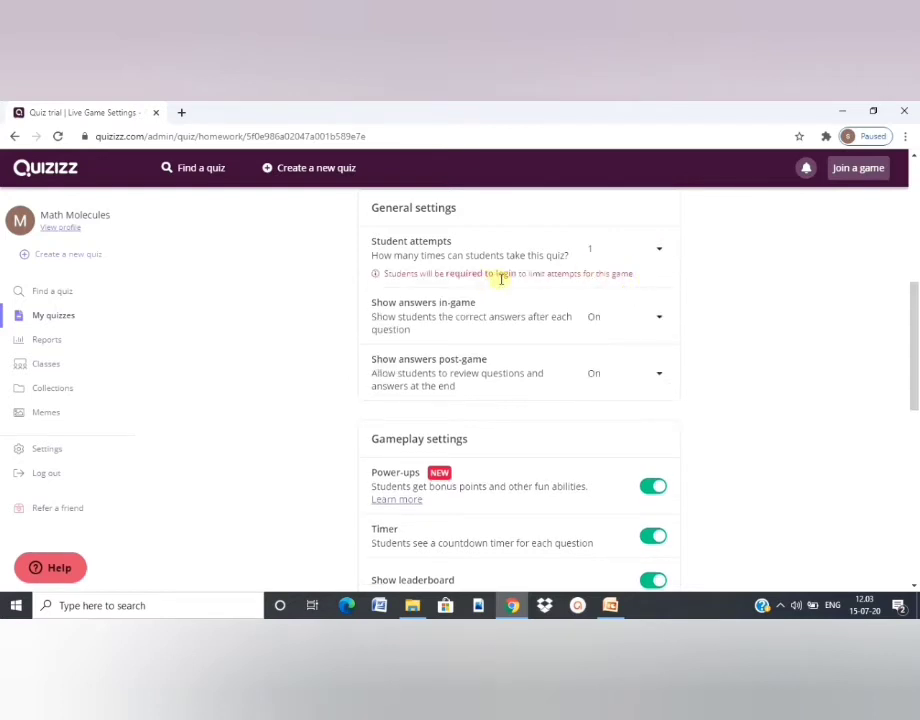
pyautogui.click(657, 258)
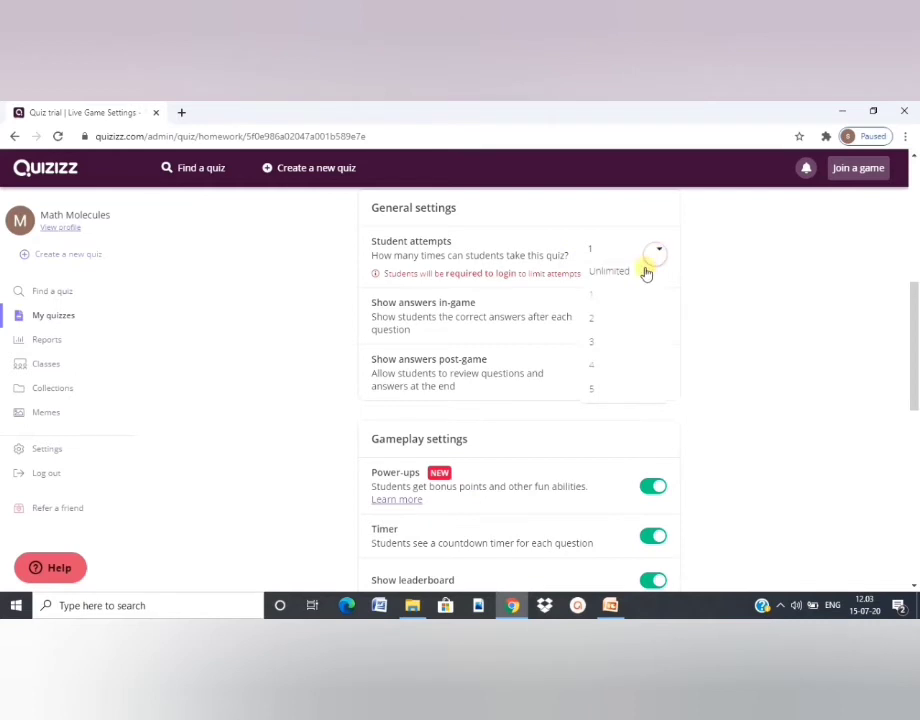
pyautogui.click(645, 271)
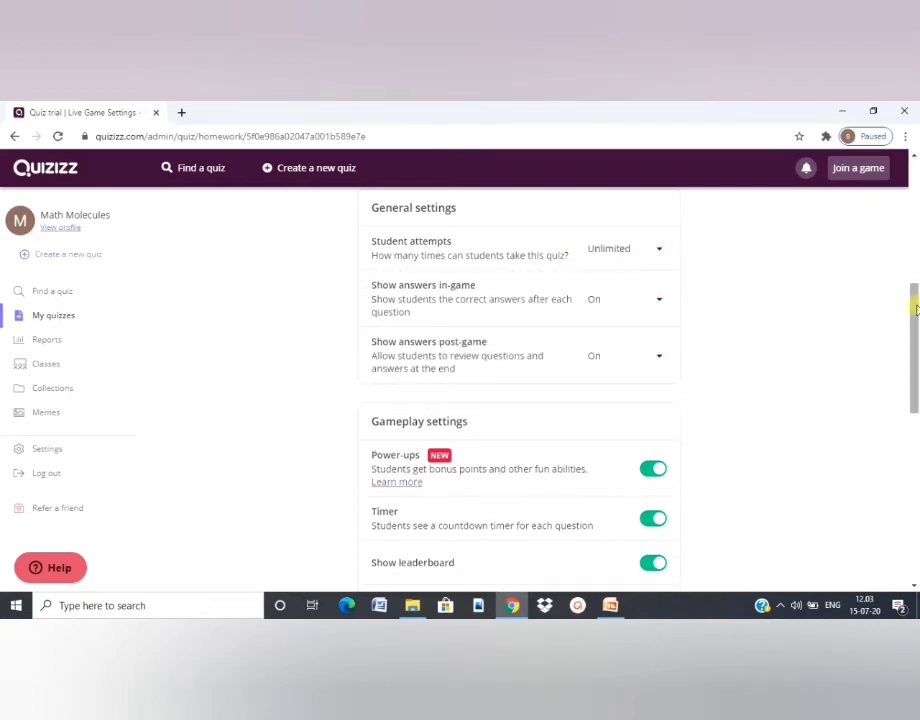
# Select the Math Molecules meme set, then go to the Memes page.
pyautogui.moveTo(915, 310); pyautogui.dragTo(914, 337)
pyautogui.moveTo(913, 355); pyautogui.dragTo(913, 475)
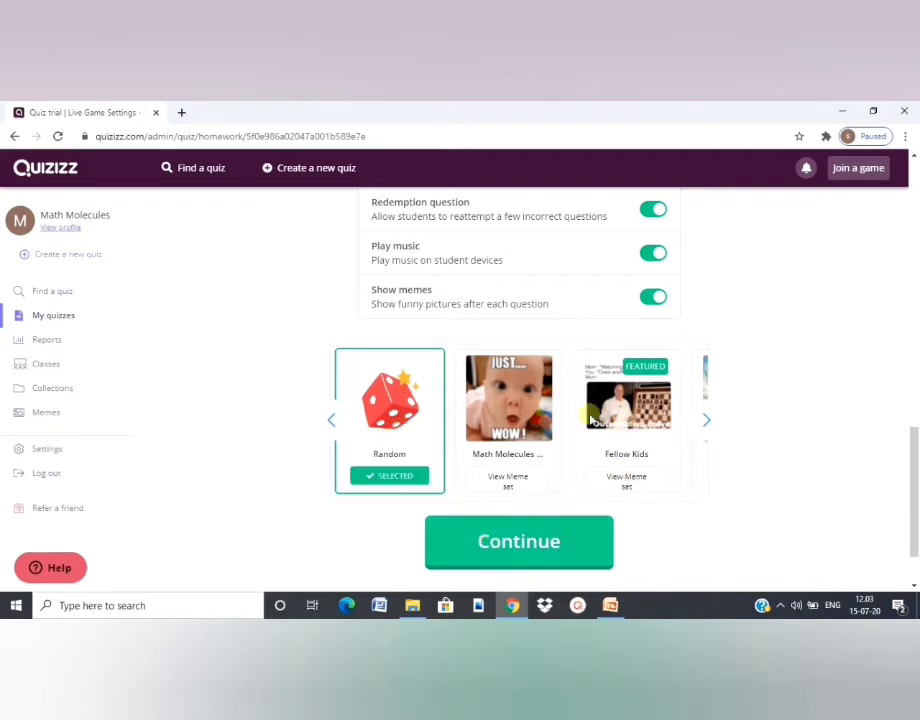
pyautogui.click(536, 432)
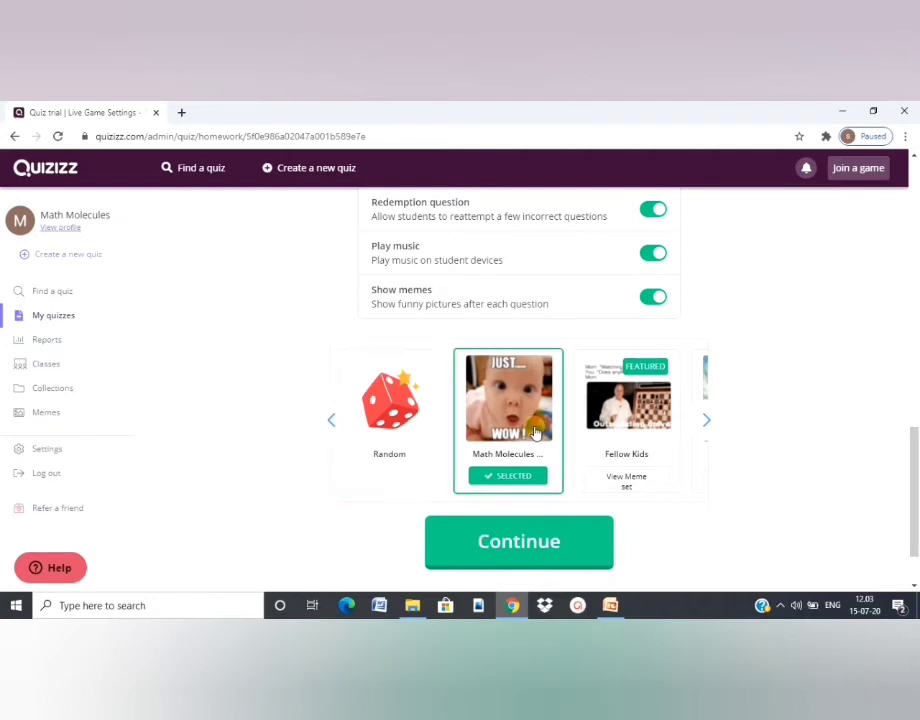
pyautogui.click(46, 413)
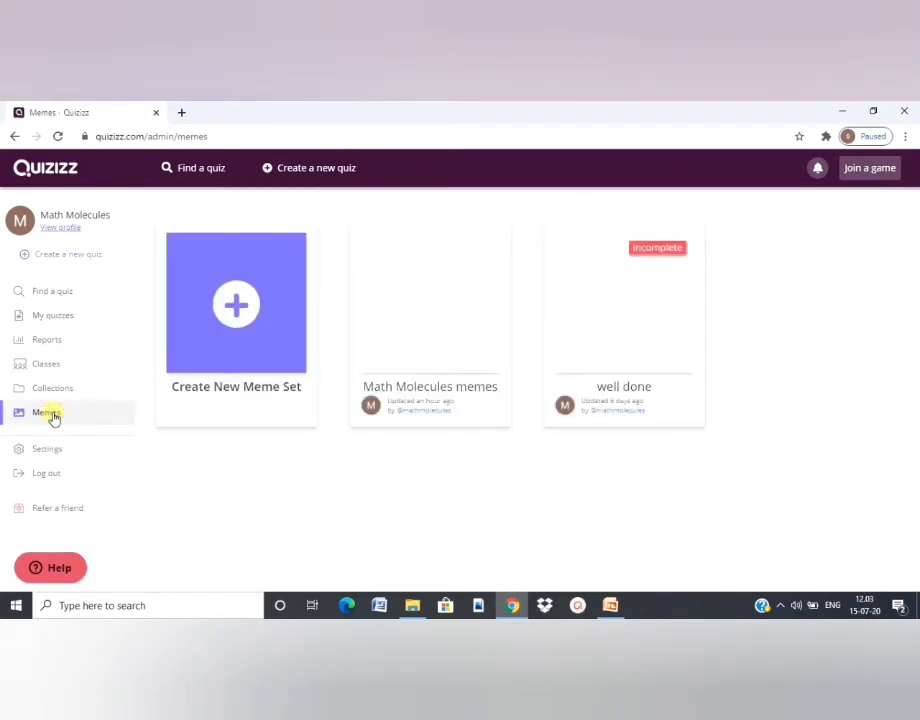
# Assign Quiz trial from My quizzes as homework due July 16, keeping the advanced settings.
pyautogui.click(72, 325)
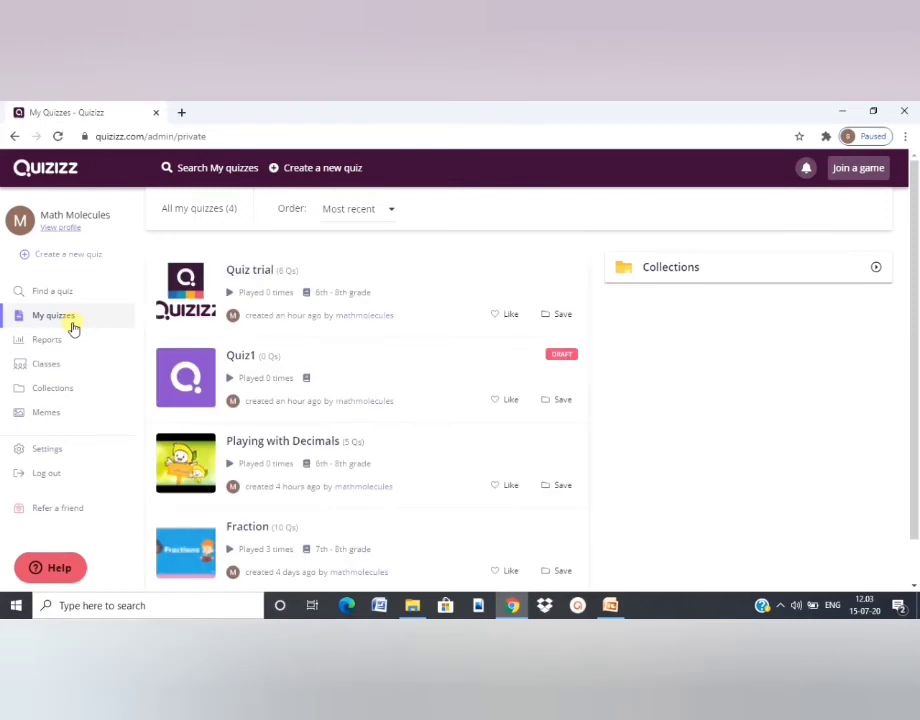
pyautogui.click(281, 289)
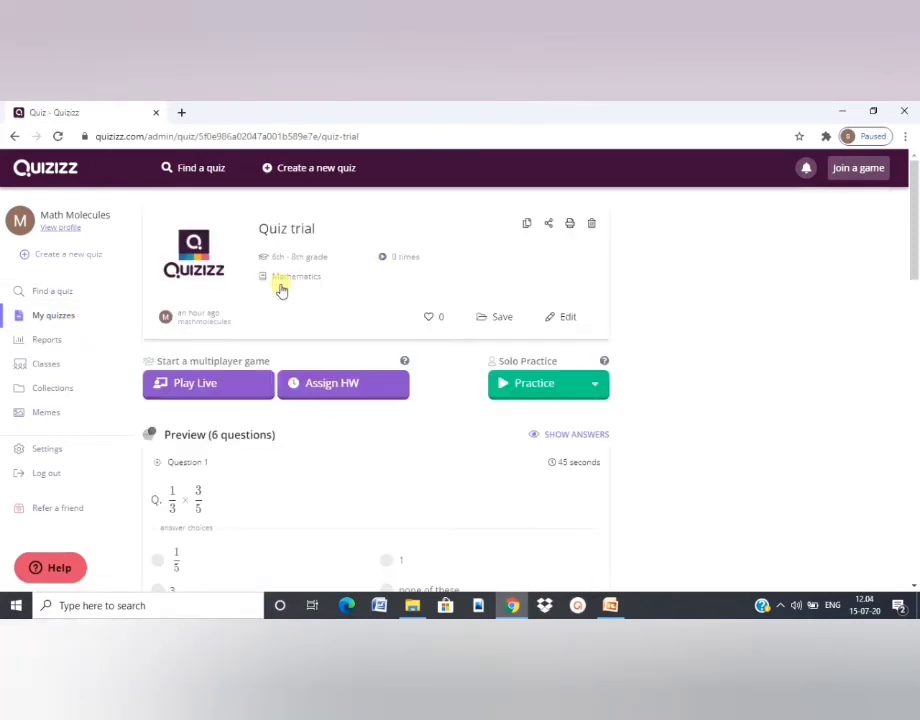
pyautogui.click(314, 389)
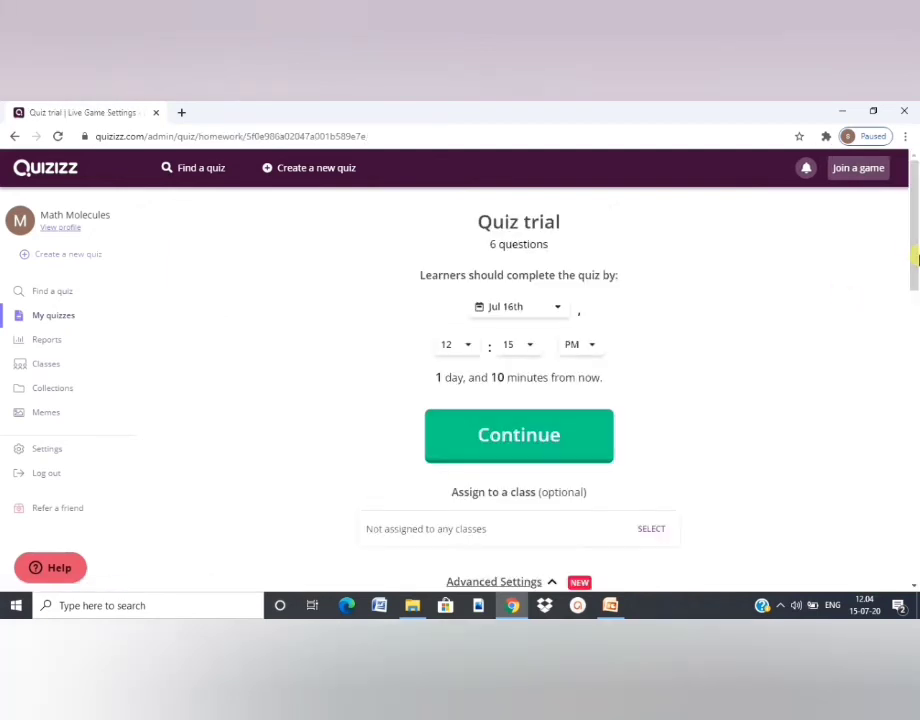
pyautogui.moveTo(912, 257); pyautogui.dragTo(913, 372)
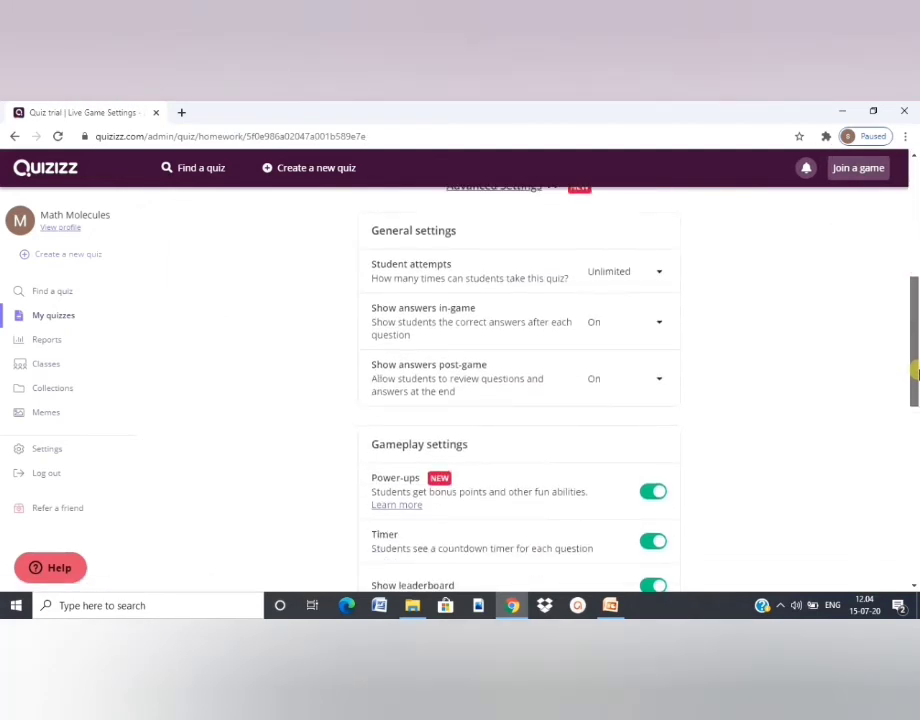
pyautogui.scroll(4, 913, 372)
pyautogui.click(548, 253)
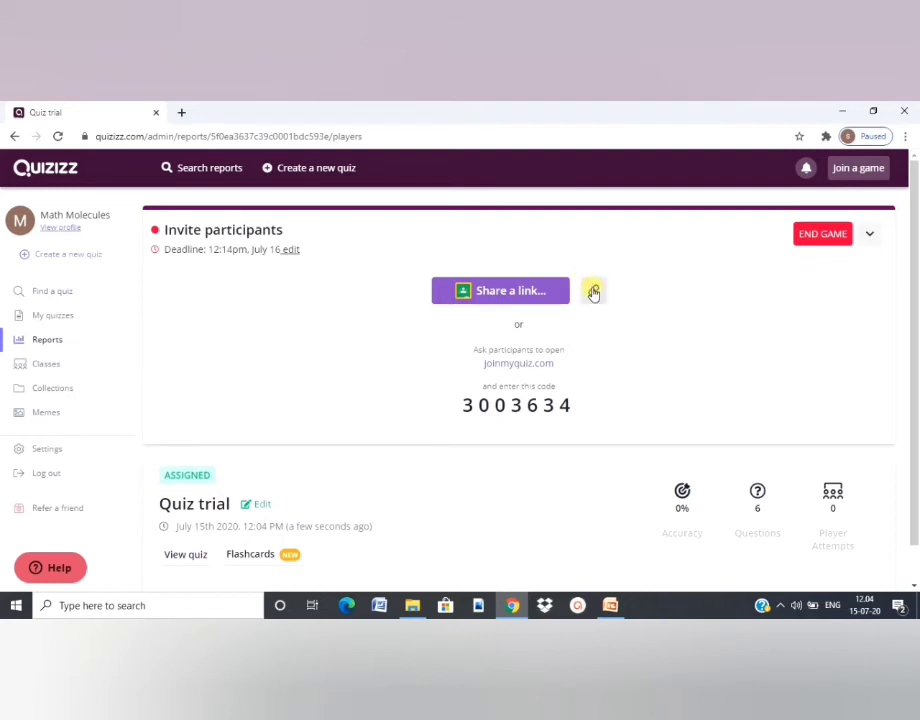
# Copy the homework's join link from the Share a link dialog, then close the dialog.
pyautogui.click(546, 299)
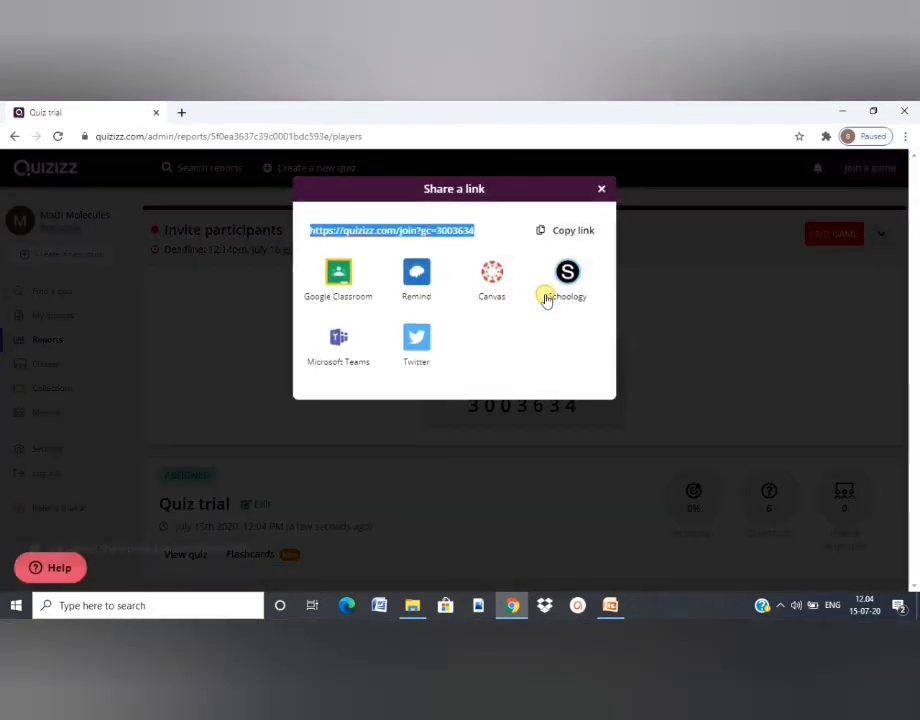
pyautogui.click(570, 238)
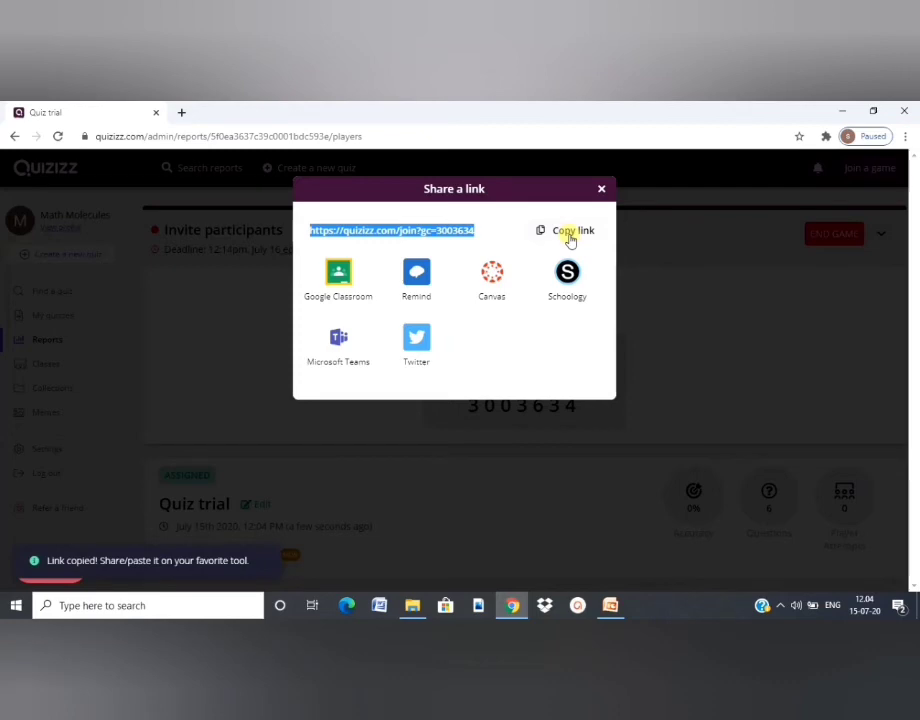
pyautogui.click(601, 189)
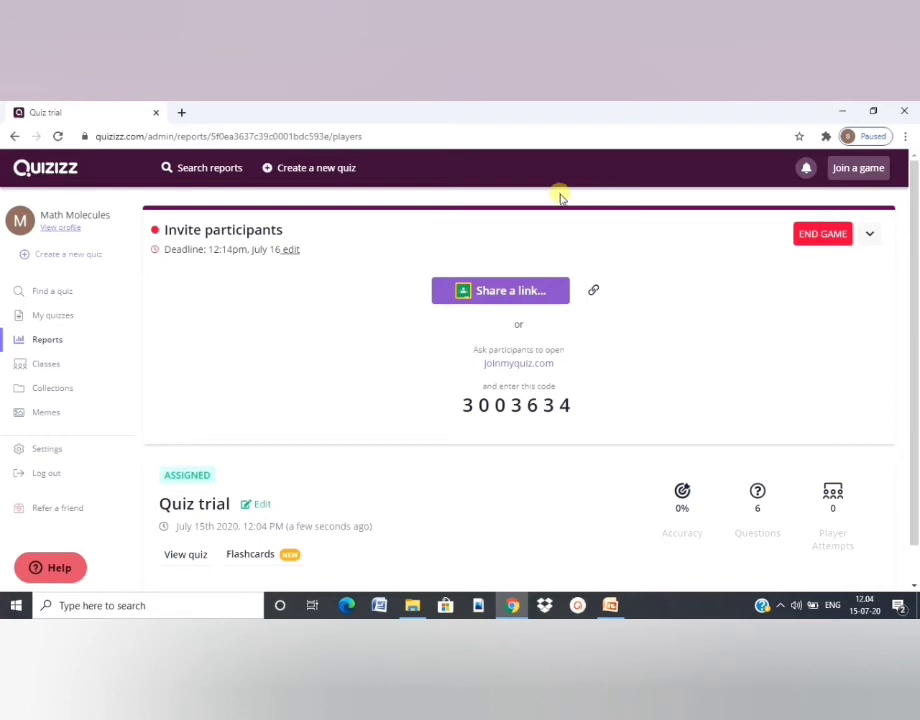
# Open Quiz trial from My quizzes and set up a Classic-mode live game.
pyautogui.click(55, 316)
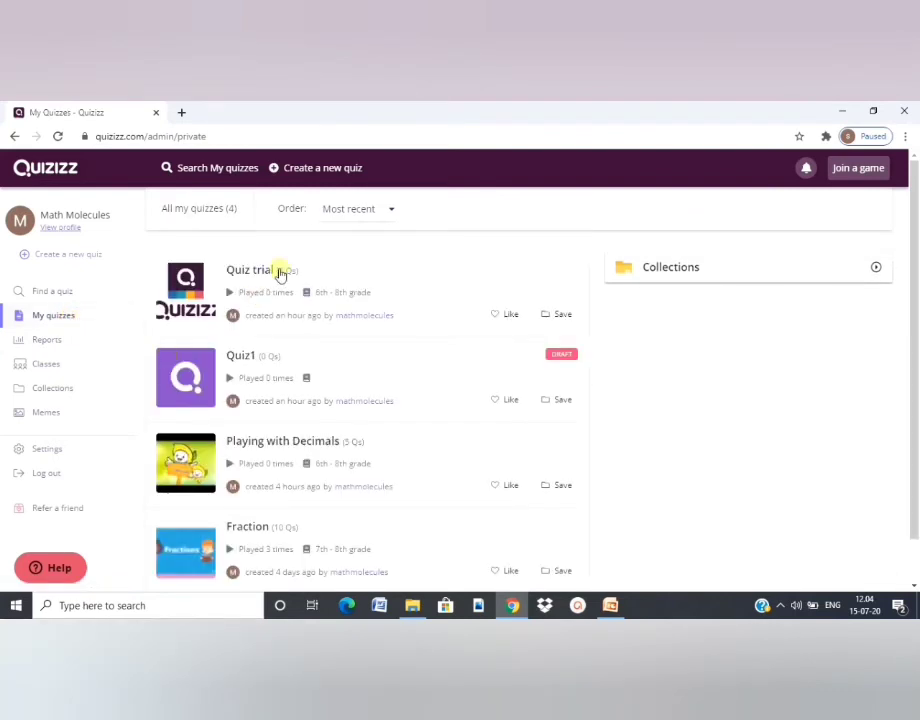
pyautogui.click(284, 270)
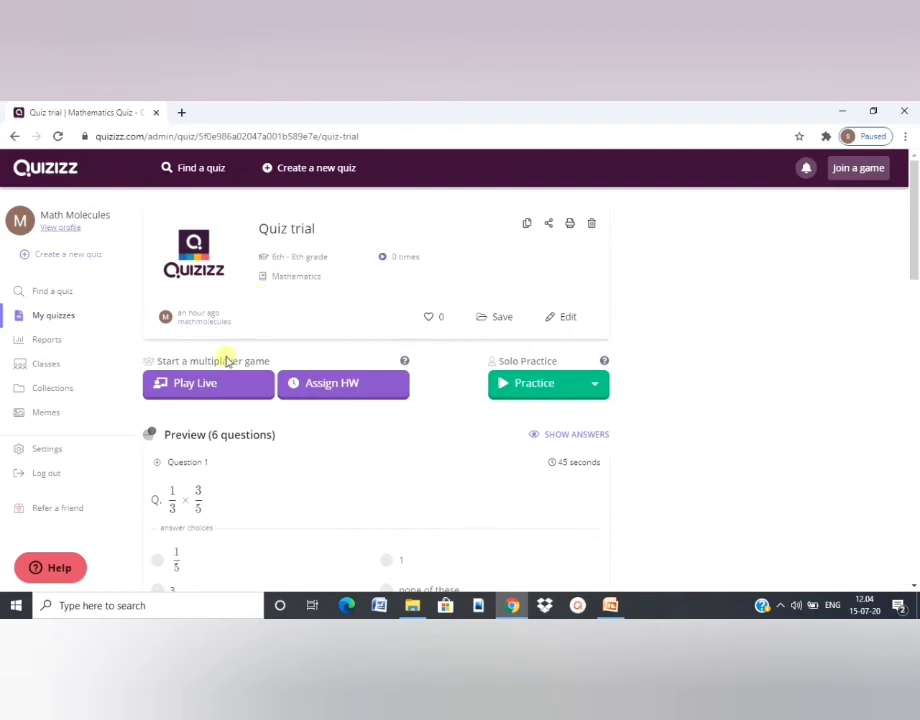
pyautogui.click(222, 383)
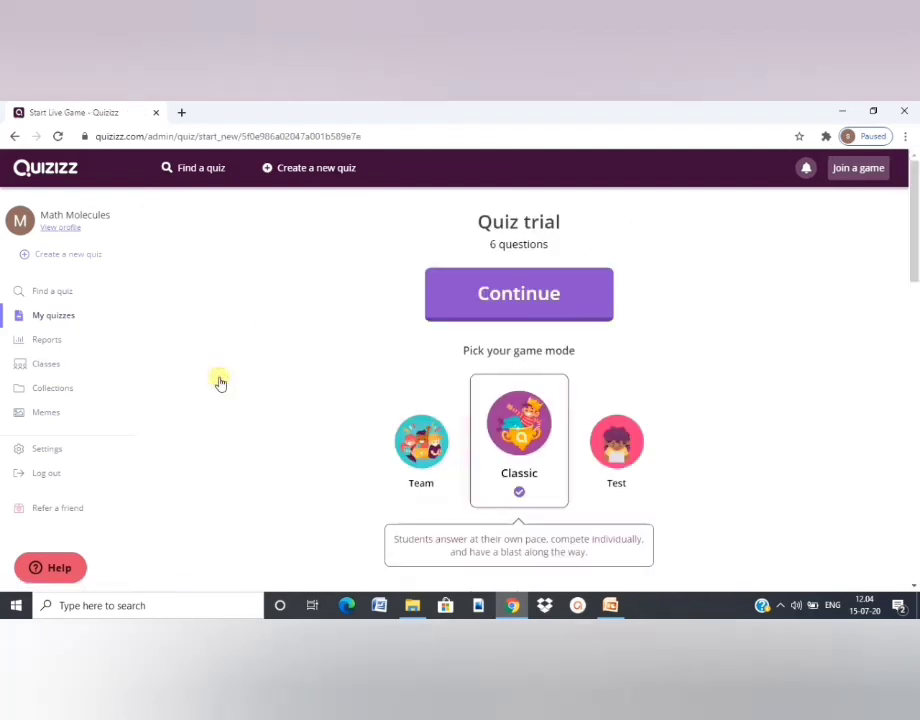
pyautogui.click(505, 303)
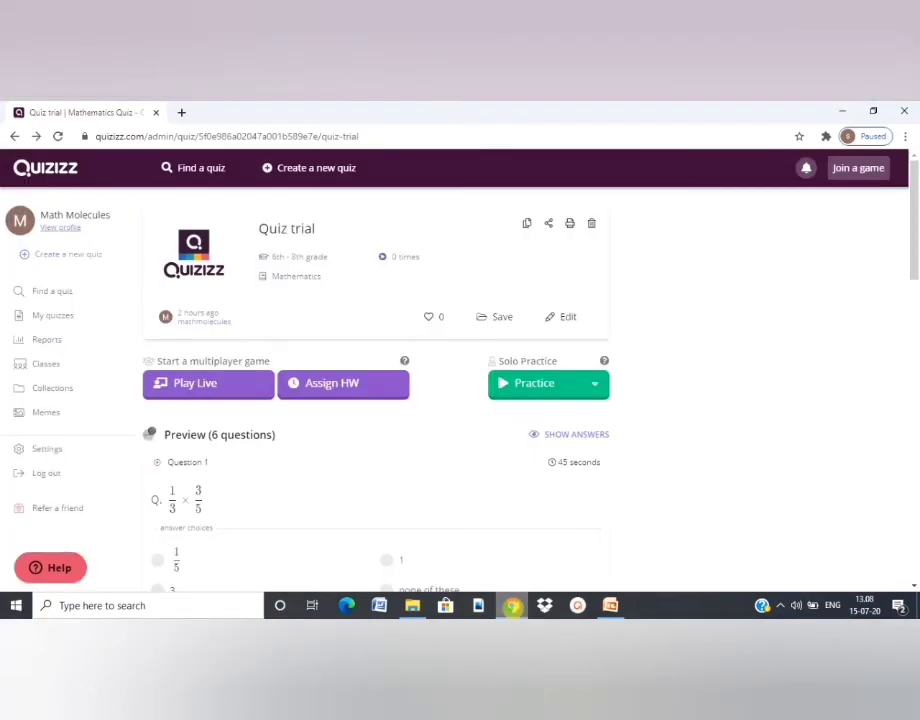
# Start a solo Practice play of Quiz trial and join the game.
pyautogui.click(555, 393)
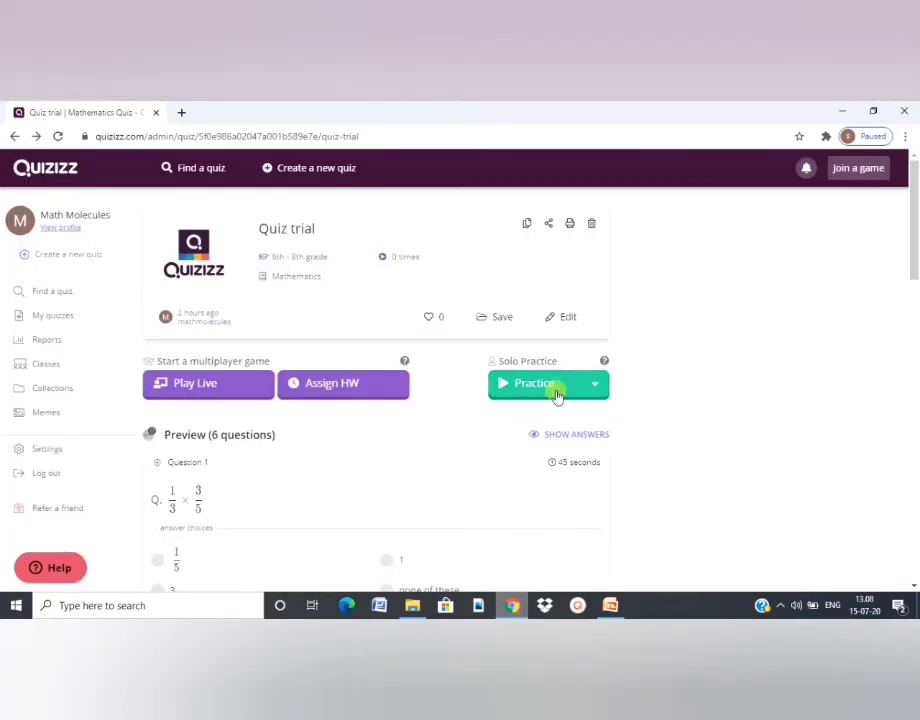
pyautogui.click(518, 421)
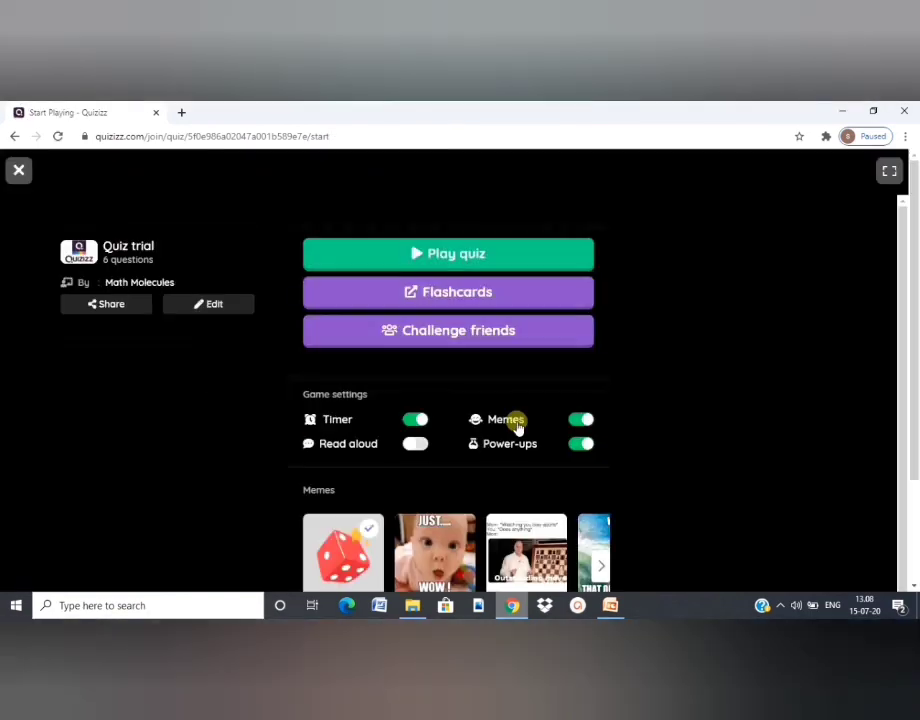
pyautogui.click(493, 257)
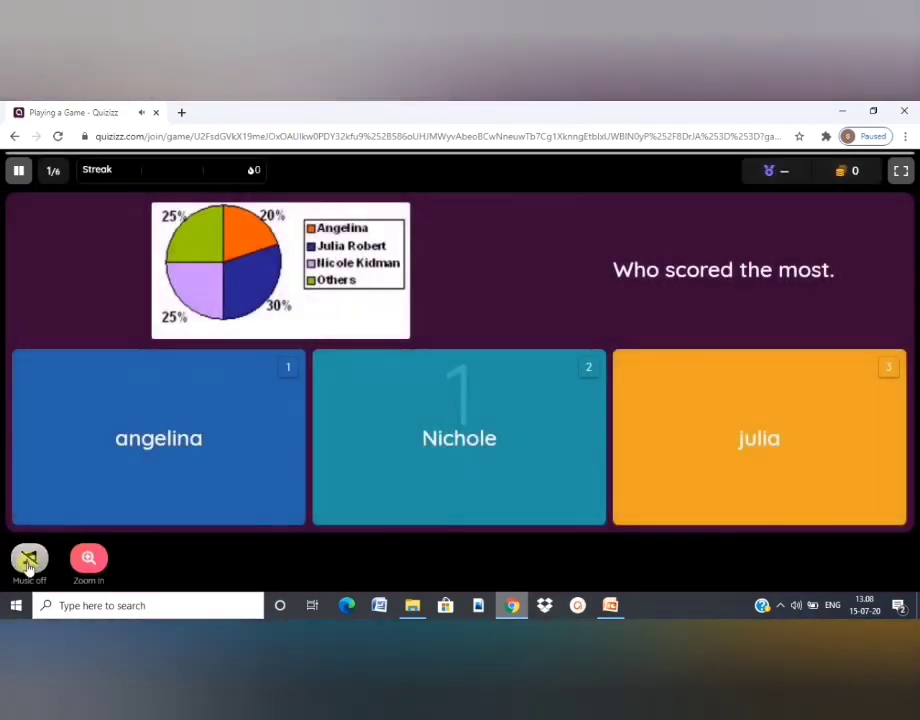
# Answer Nichole, -$50, Bonus and False, turning the music on, then off.
pyautogui.click(29, 562)
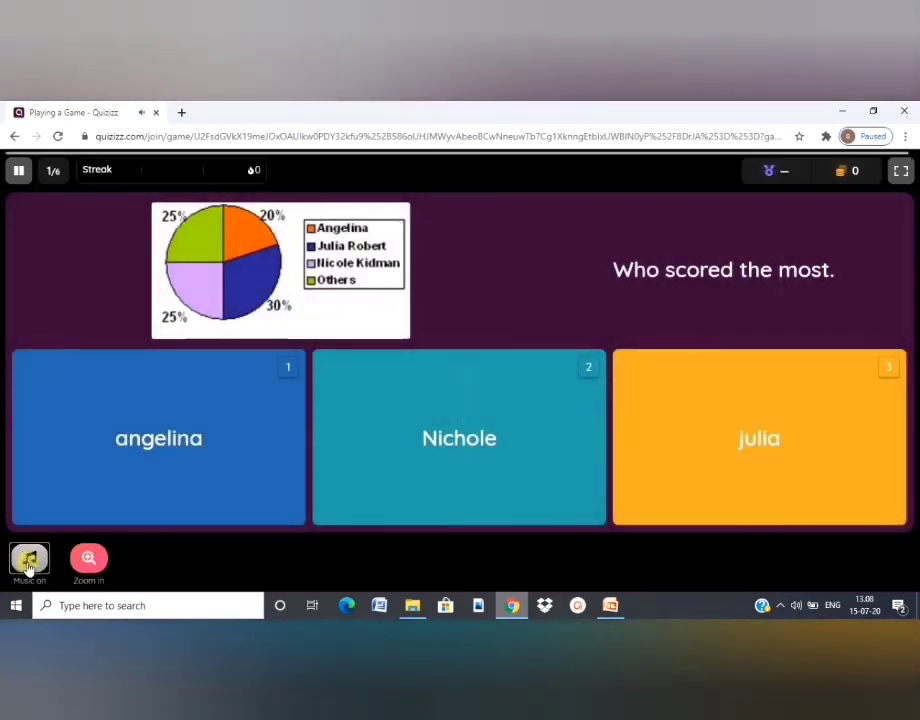
pyautogui.click(436, 472)
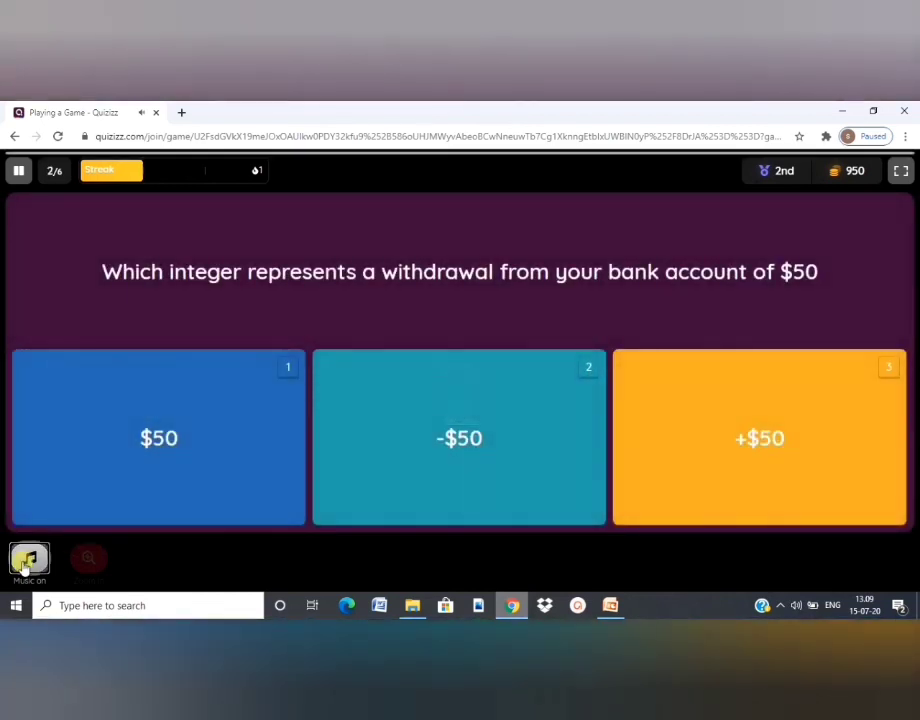
pyautogui.click(27, 560)
pyautogui.click(411, 511)
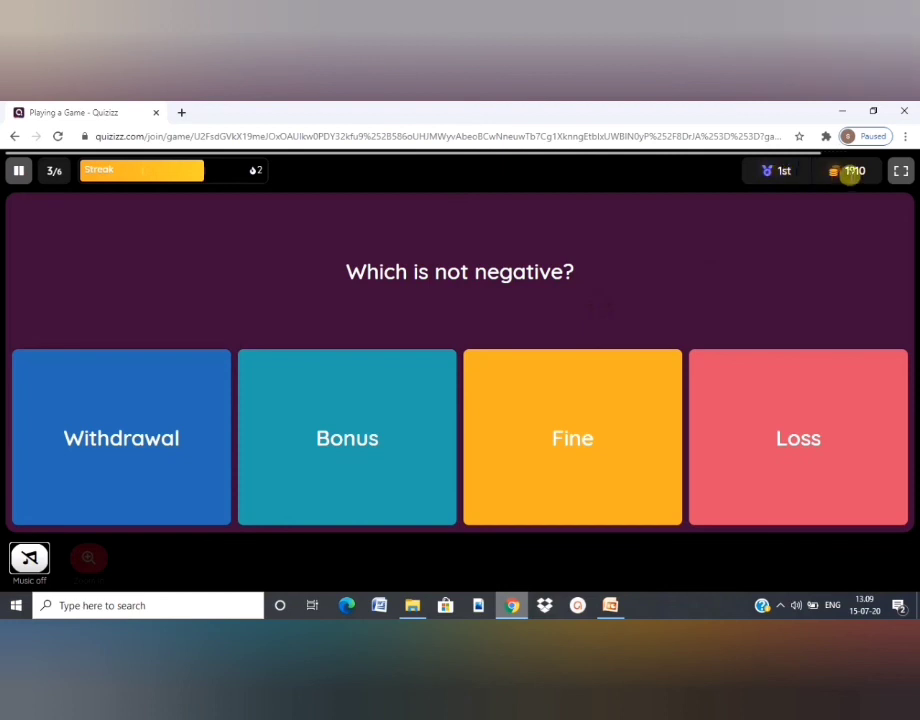
pyautogui.click(358, 470)
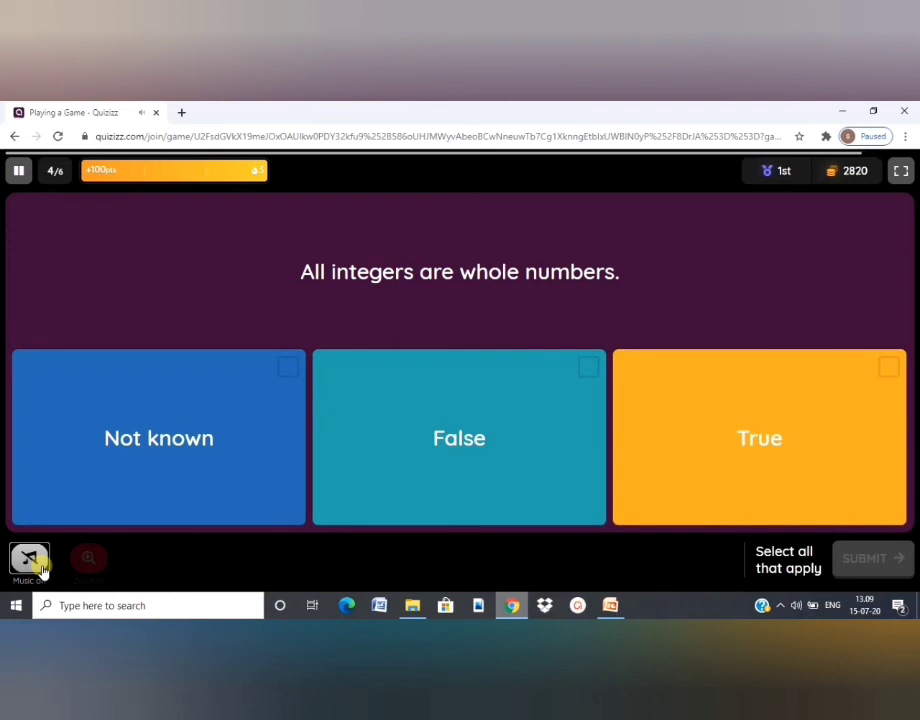
pyautogui.click(544, 460)
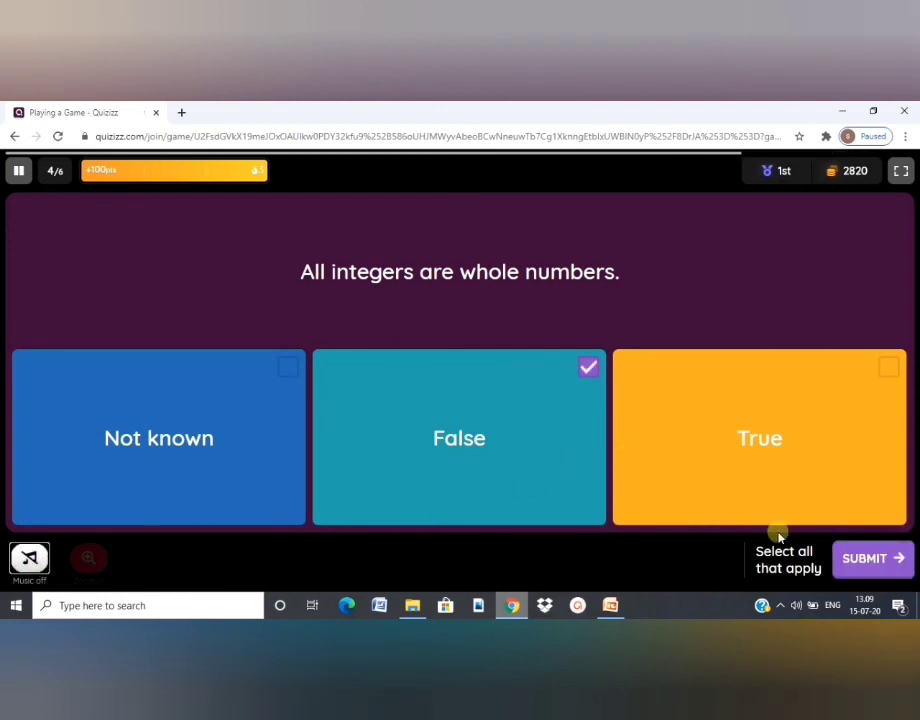
pyautogui.click(884, 570)
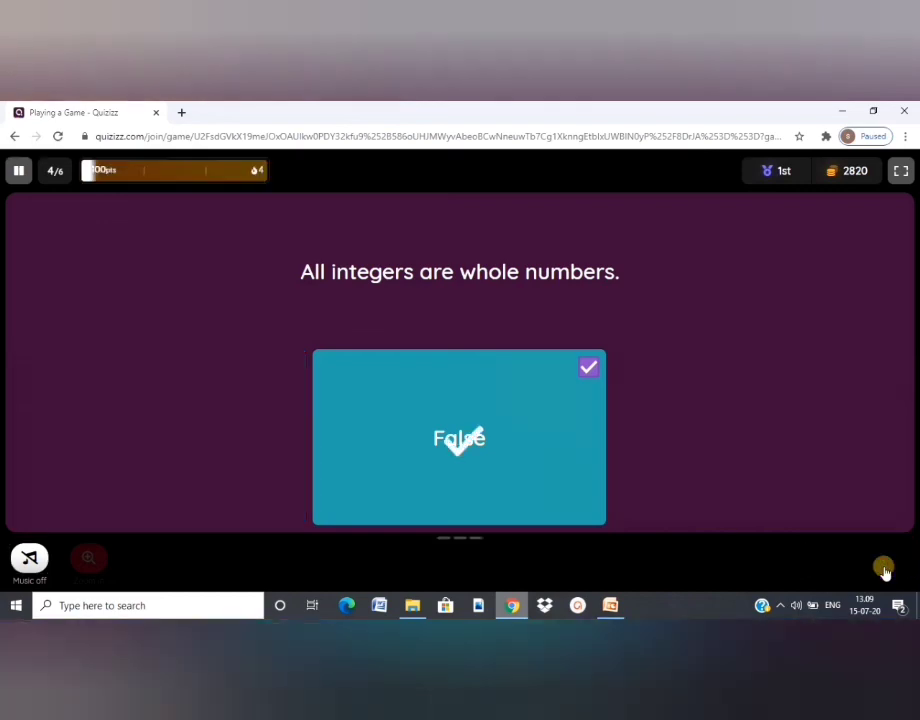